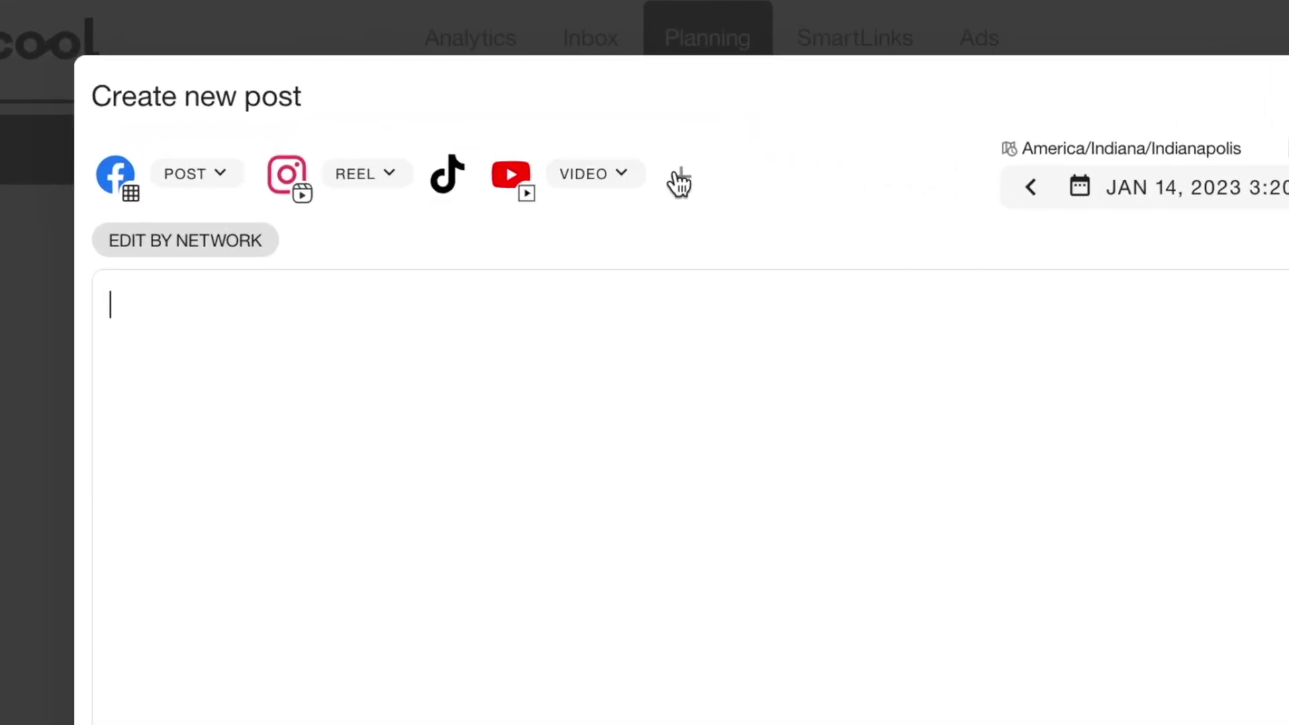
Step: Check which other social accounts can be connected to the new multi-platform post
click(680, 180)
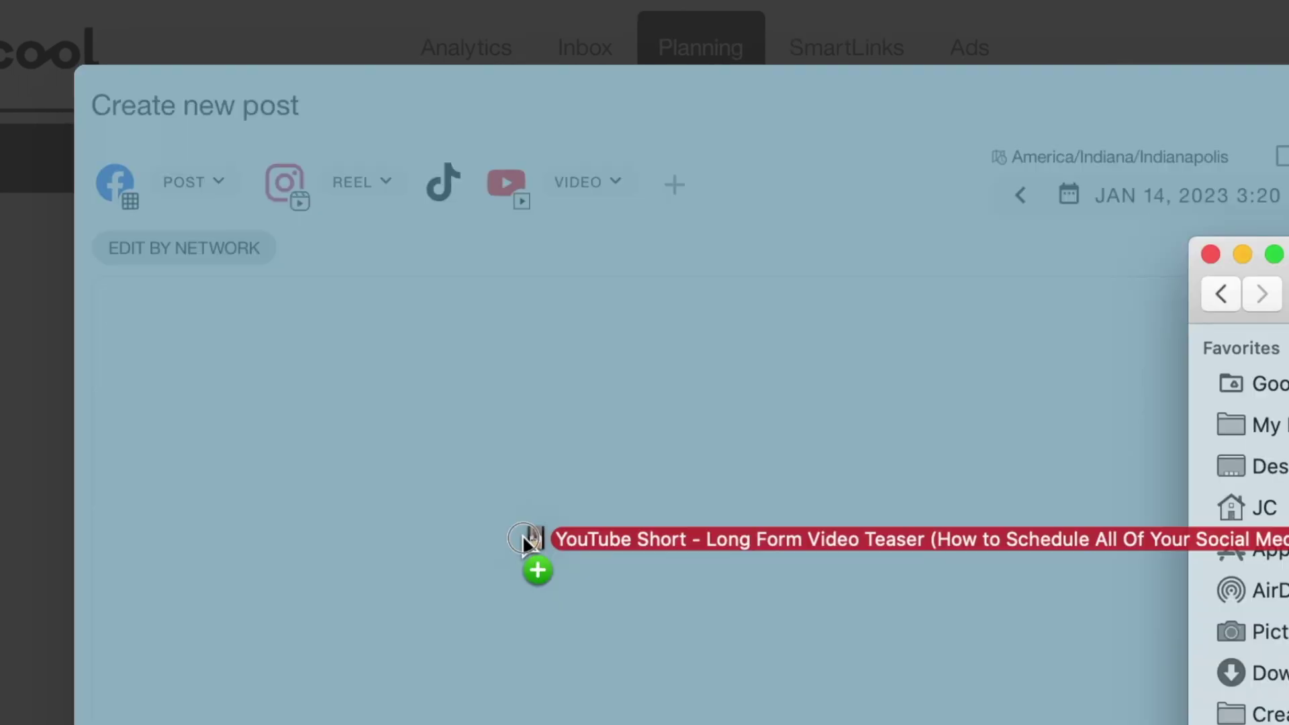
Step: Attach the video file to the new Facebook, Instagram, TikTok and YouTube post
drag(524, 537, 523, 537)
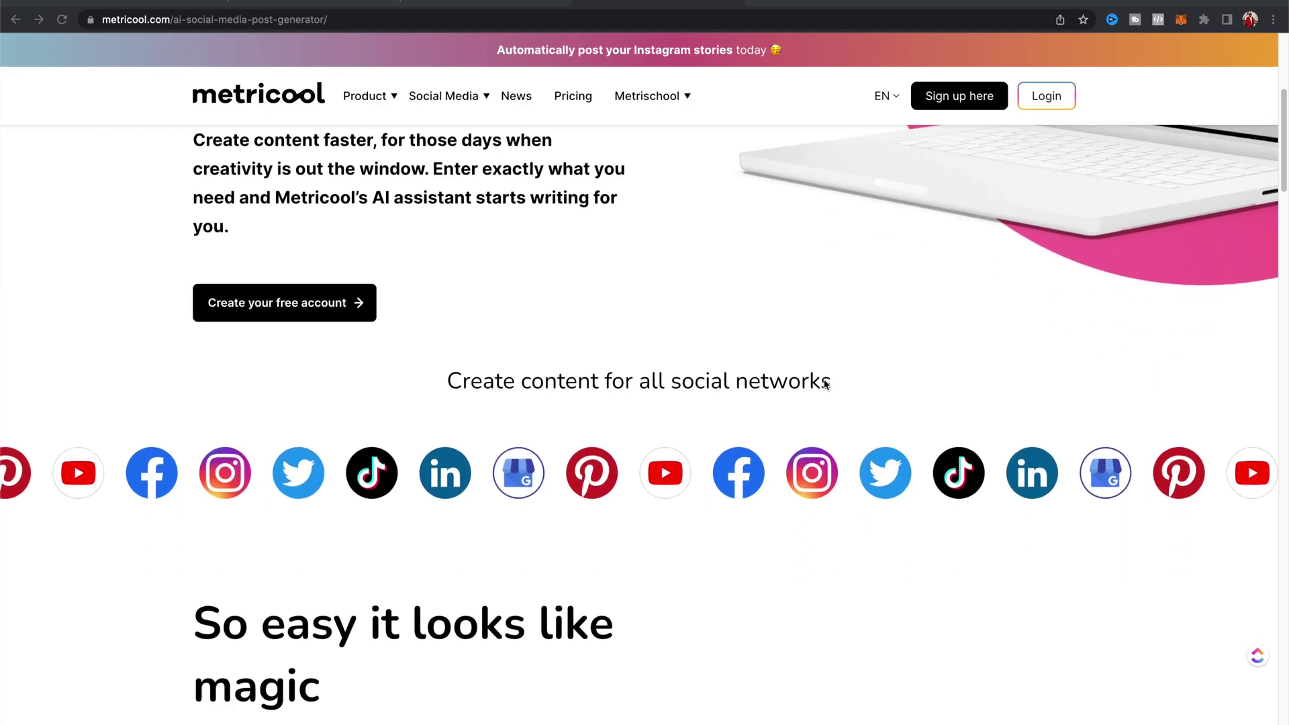
Step: Scroll the AI post generator page down to the 'It's as easy as following these 3 steps' guide
scroll(824, 384, down, 6)
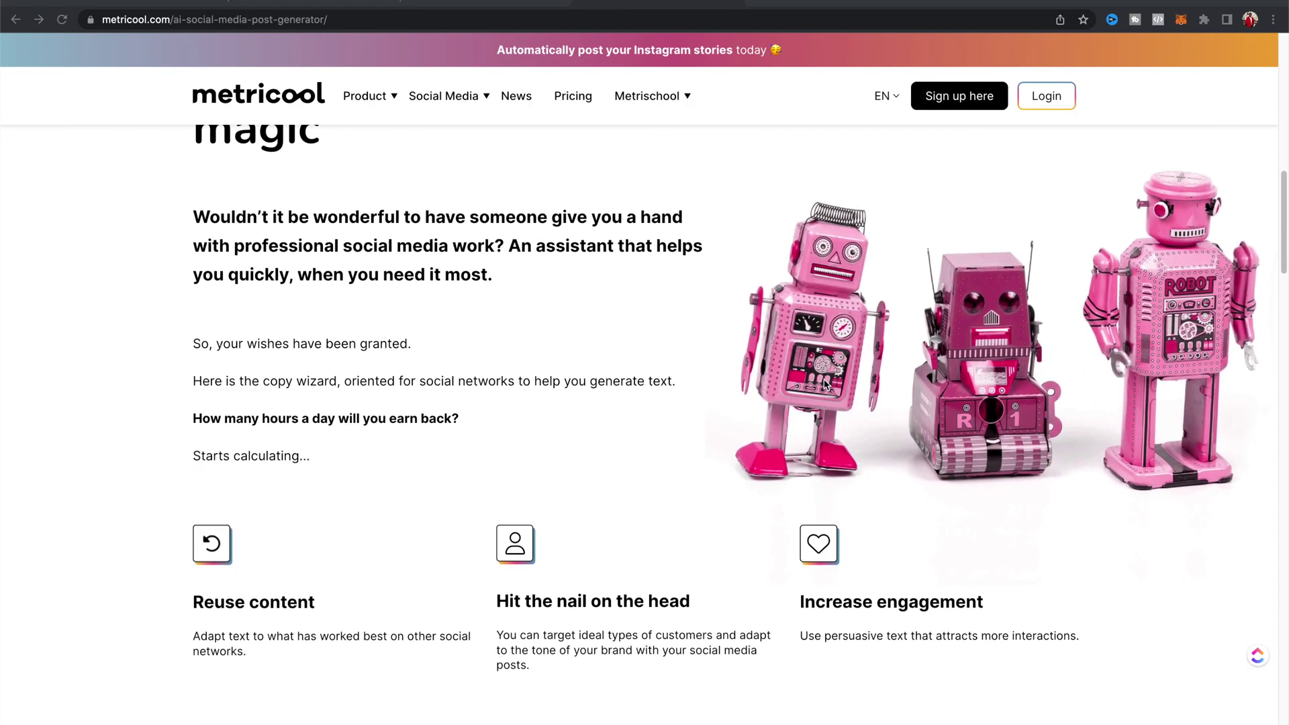
scroll(824, 385, down, 6)
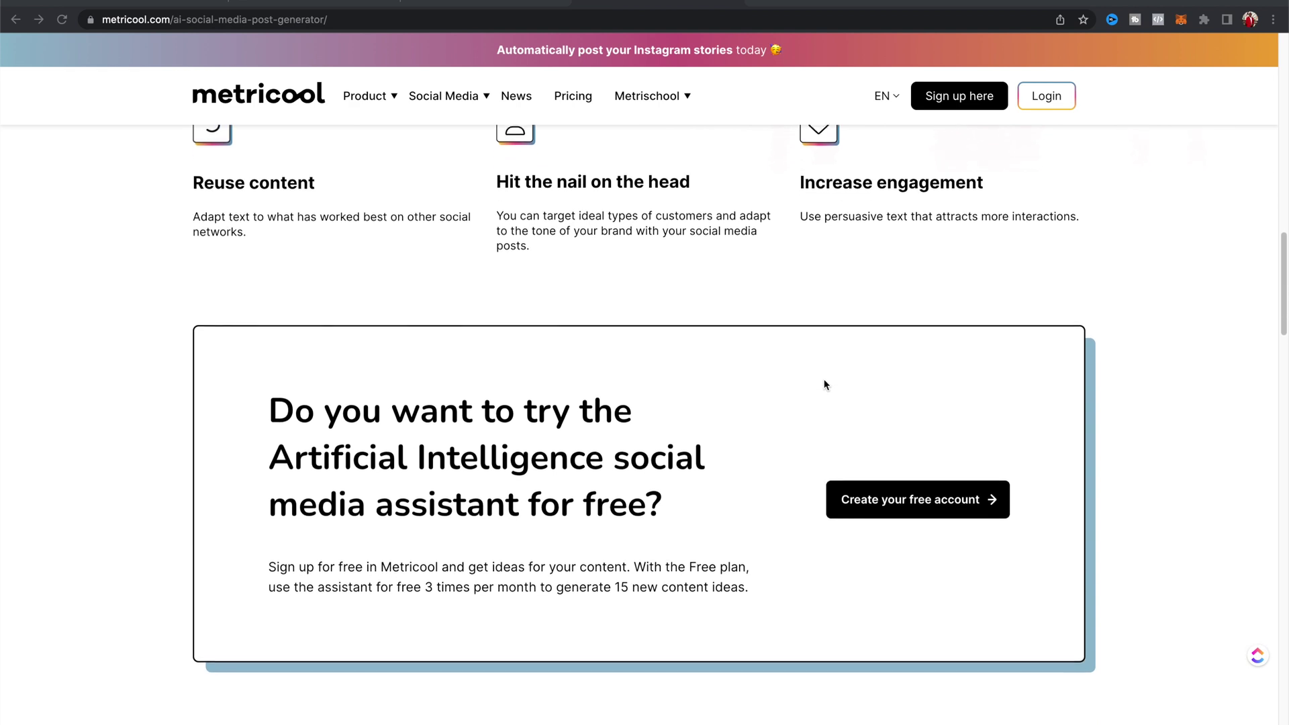
scroll(824, 384, down, 10)
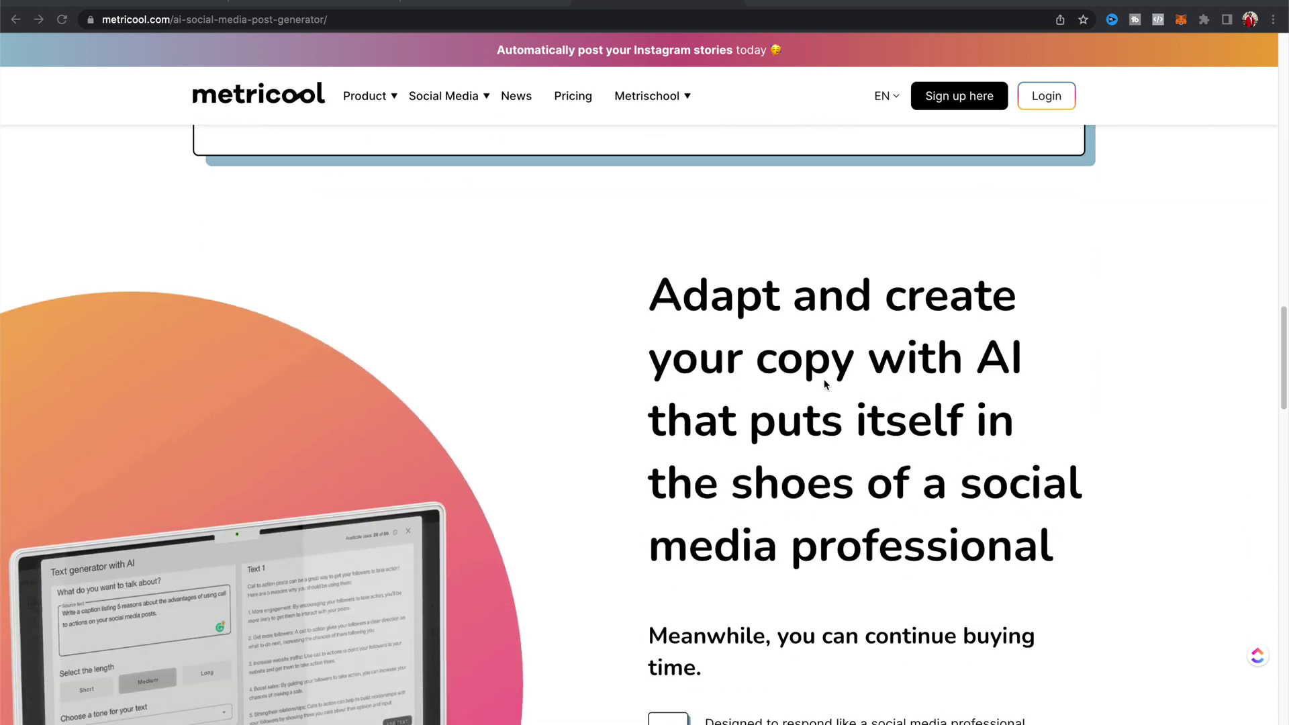
scroll(825, 384, down, 8)
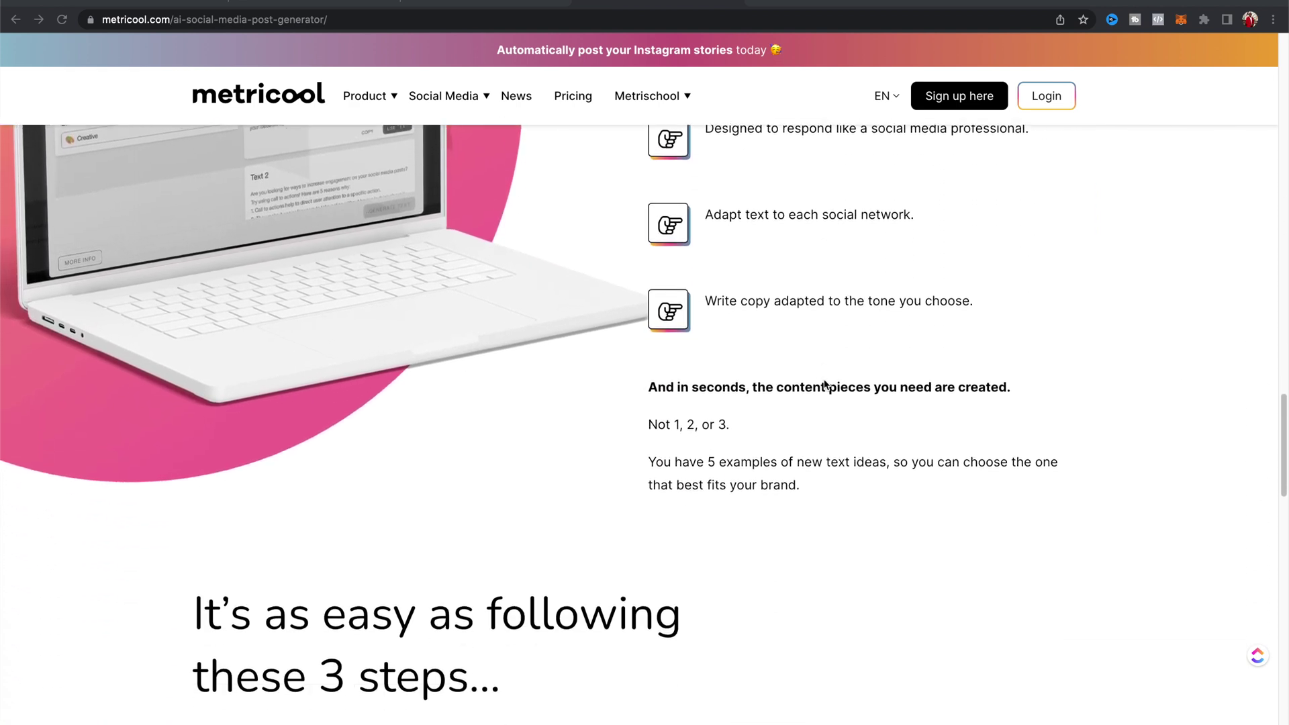
scroll(825, 384, down, 4)
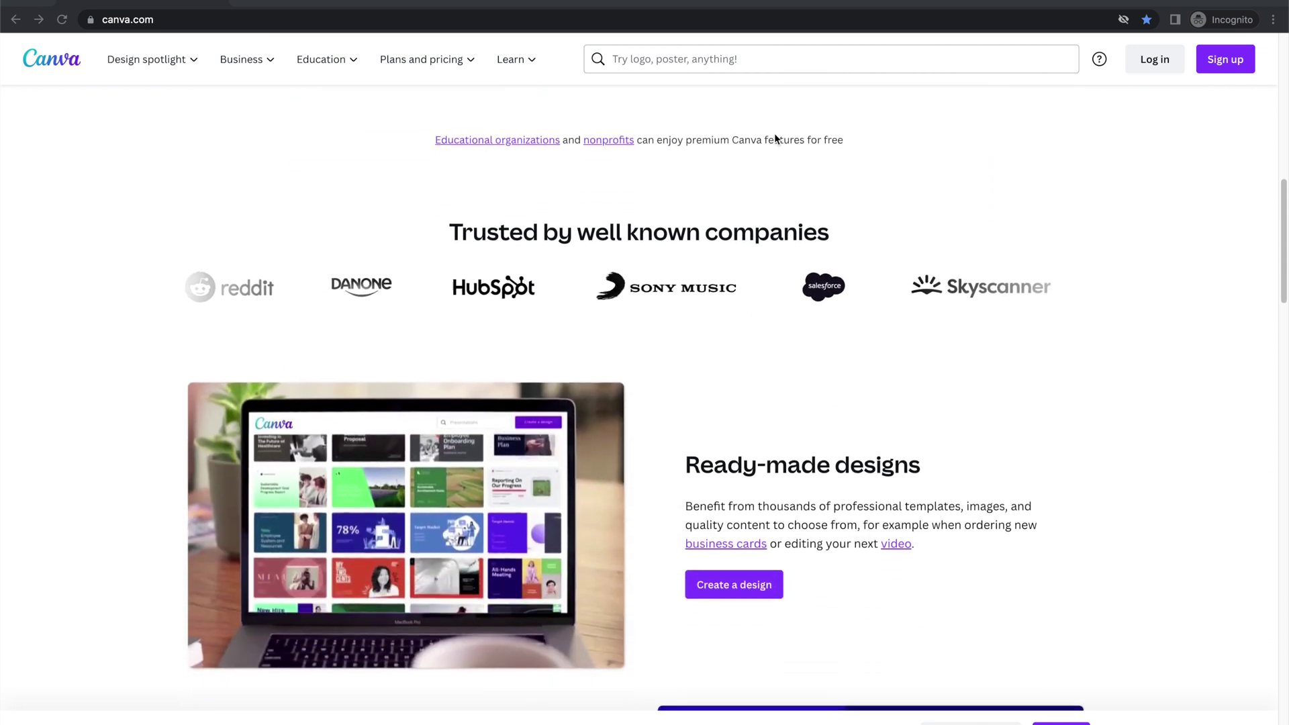
Step: Scroll through the Canva home page down to the Free, Pro and Teams plan cards
scroll(775, 134, down, 1)
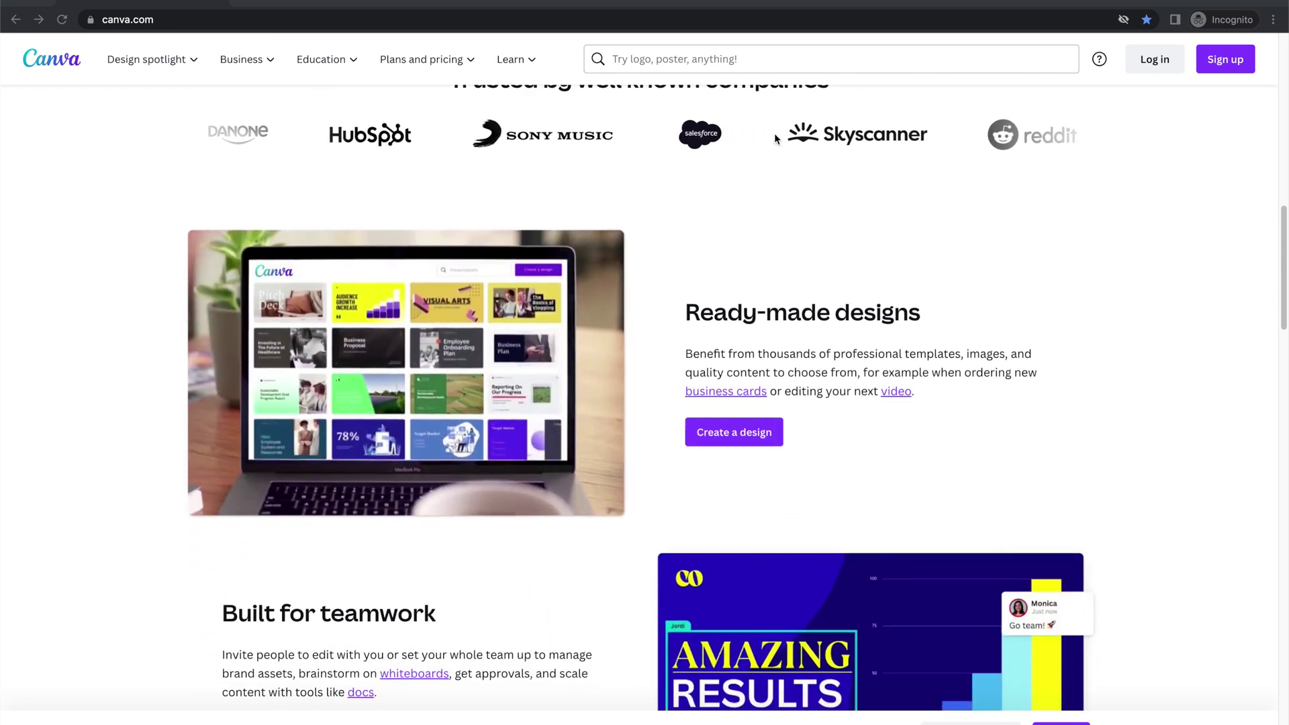
scroll(775, 138, down, 3)
scroll(774, 138, down, 6)
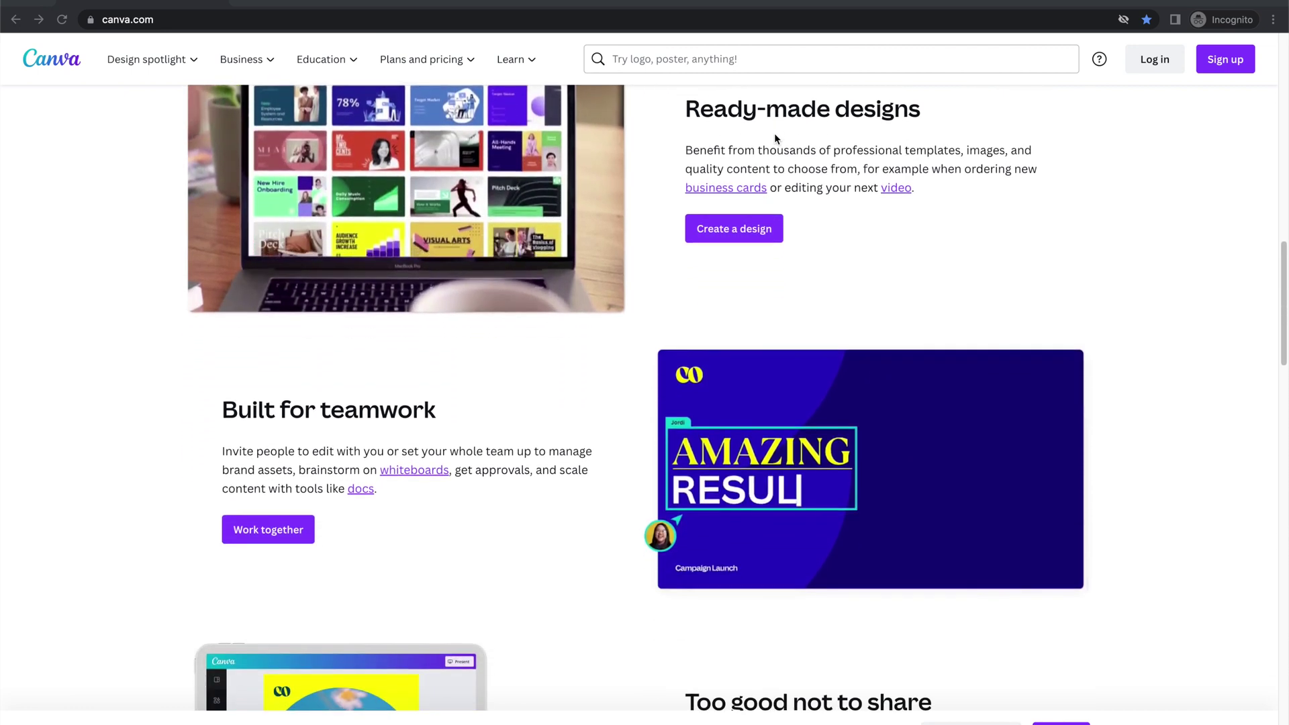
scroll(775, 139, down, 7)
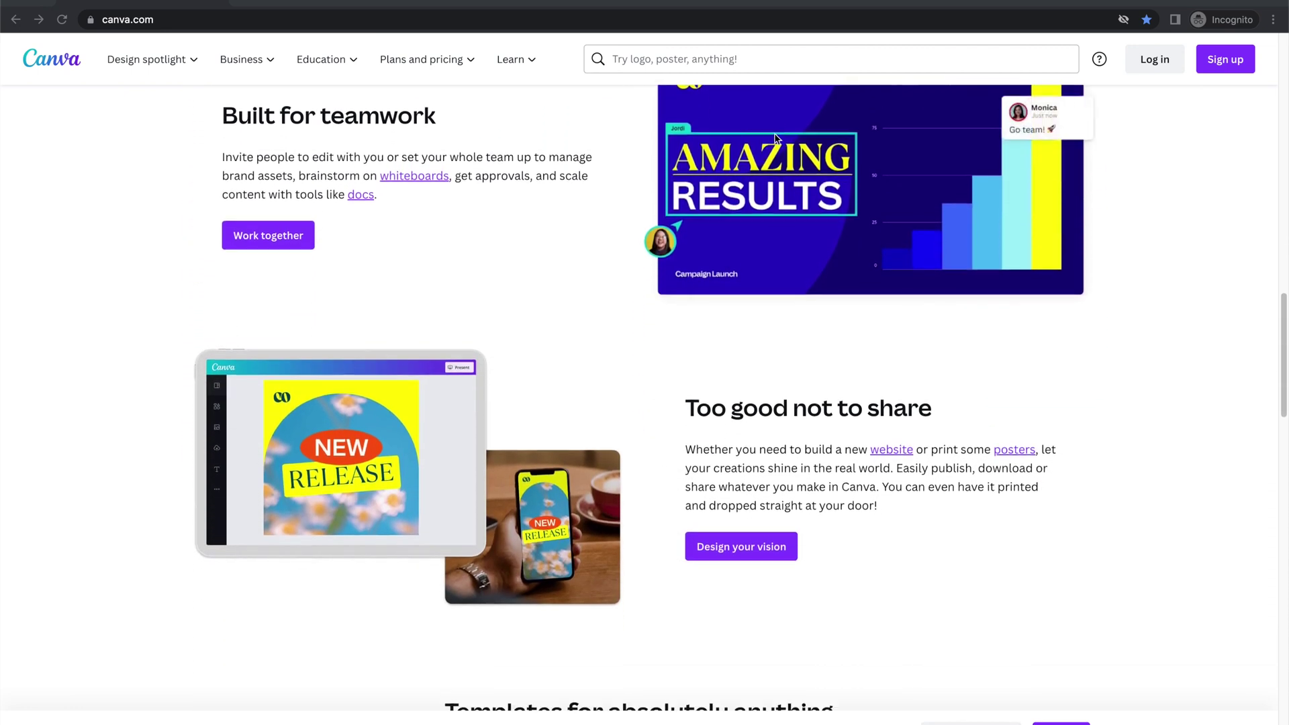
scroll(777, 139, down, 15)
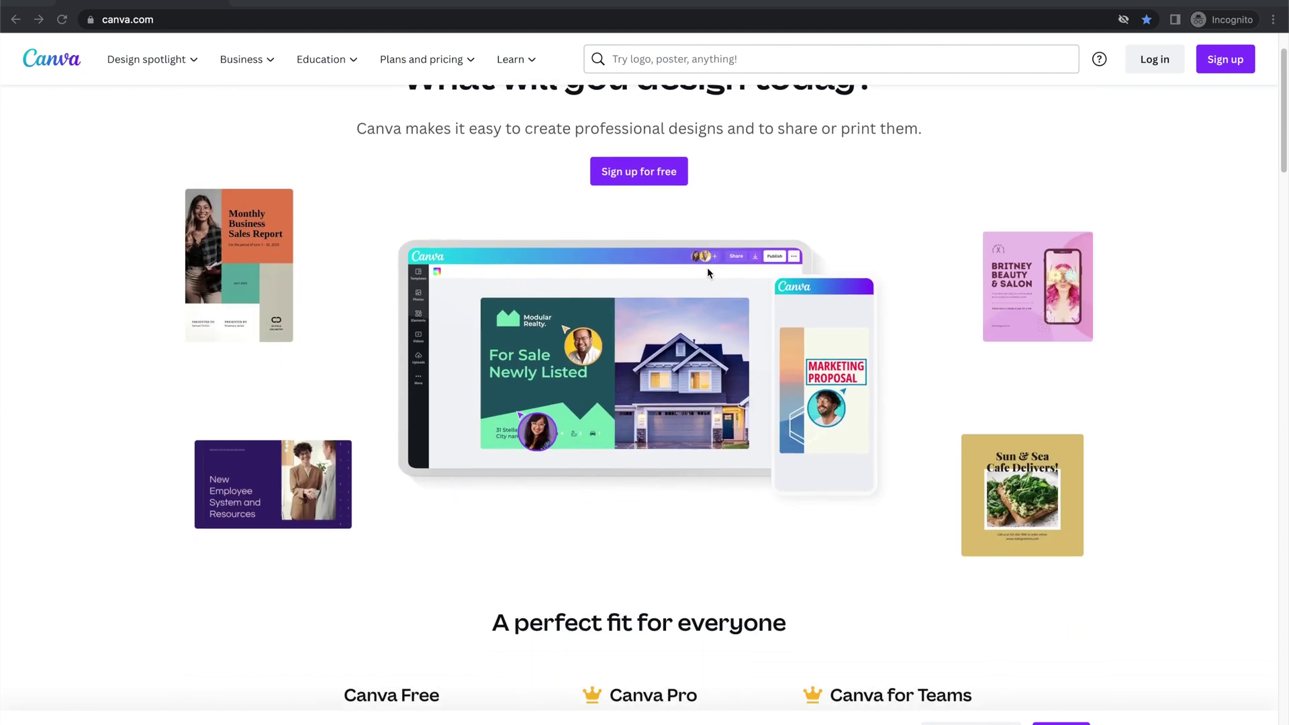
scroll(707, 267, down, 5)
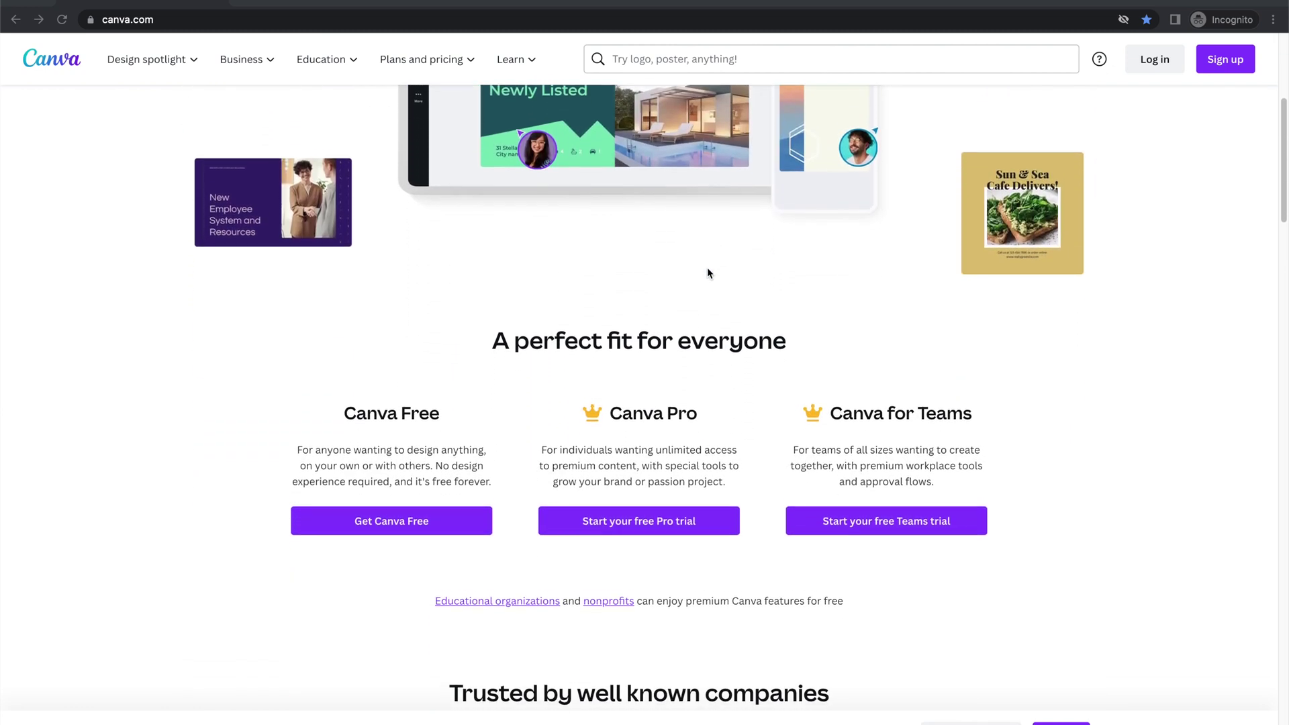
scroll(708, 272, down, 3)
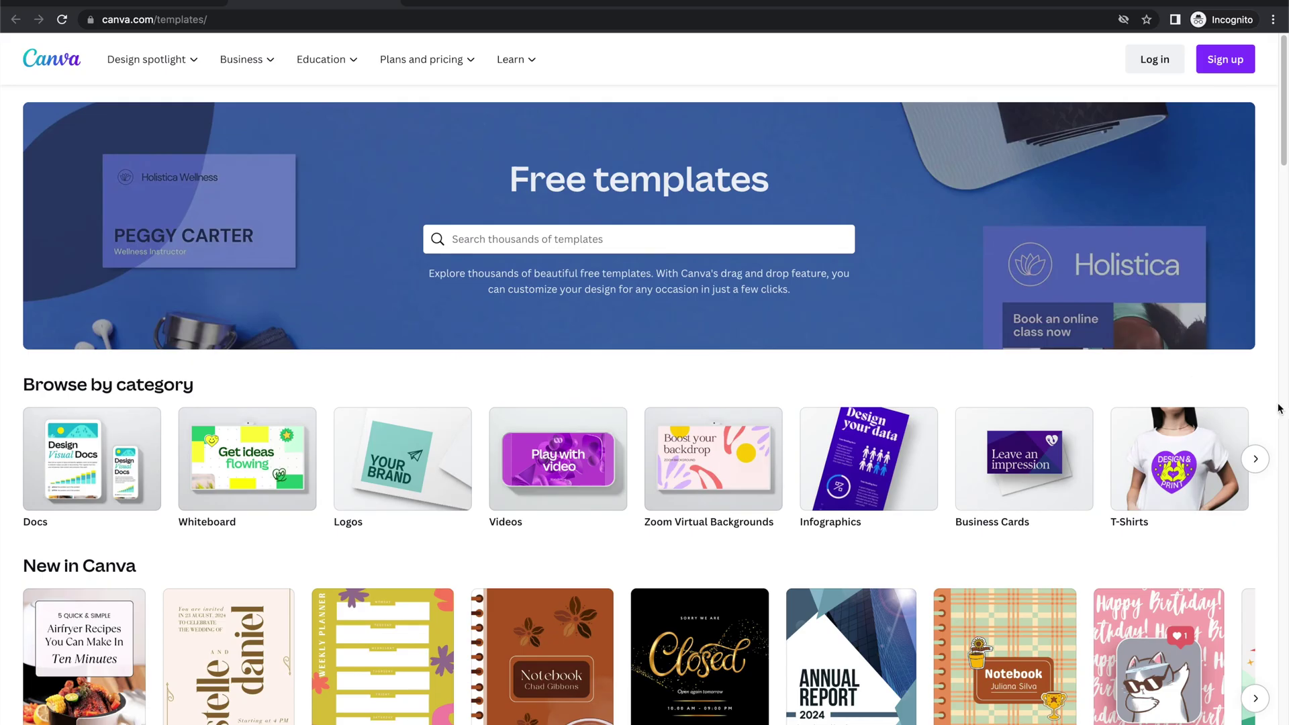
Step: Browse down through the Canva free template category rows
scroll(1277, 408, down, 4)
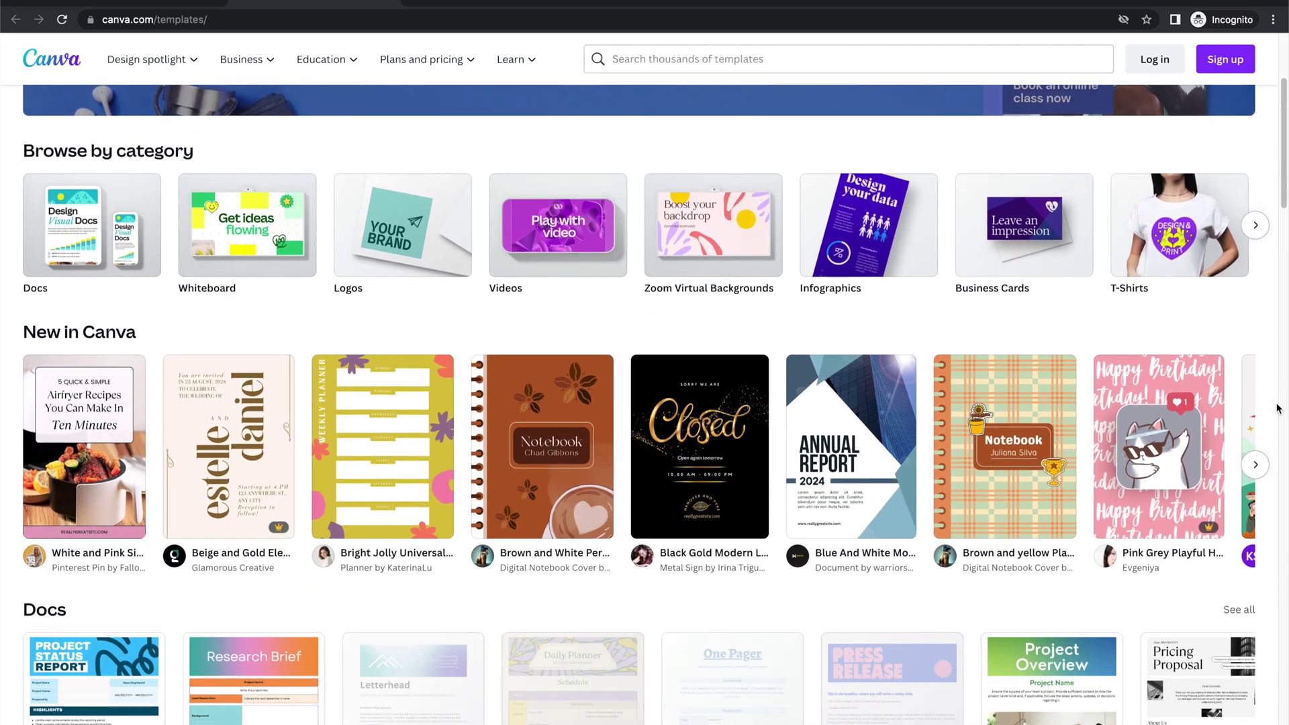
scroll(1277, 409, down, 7)
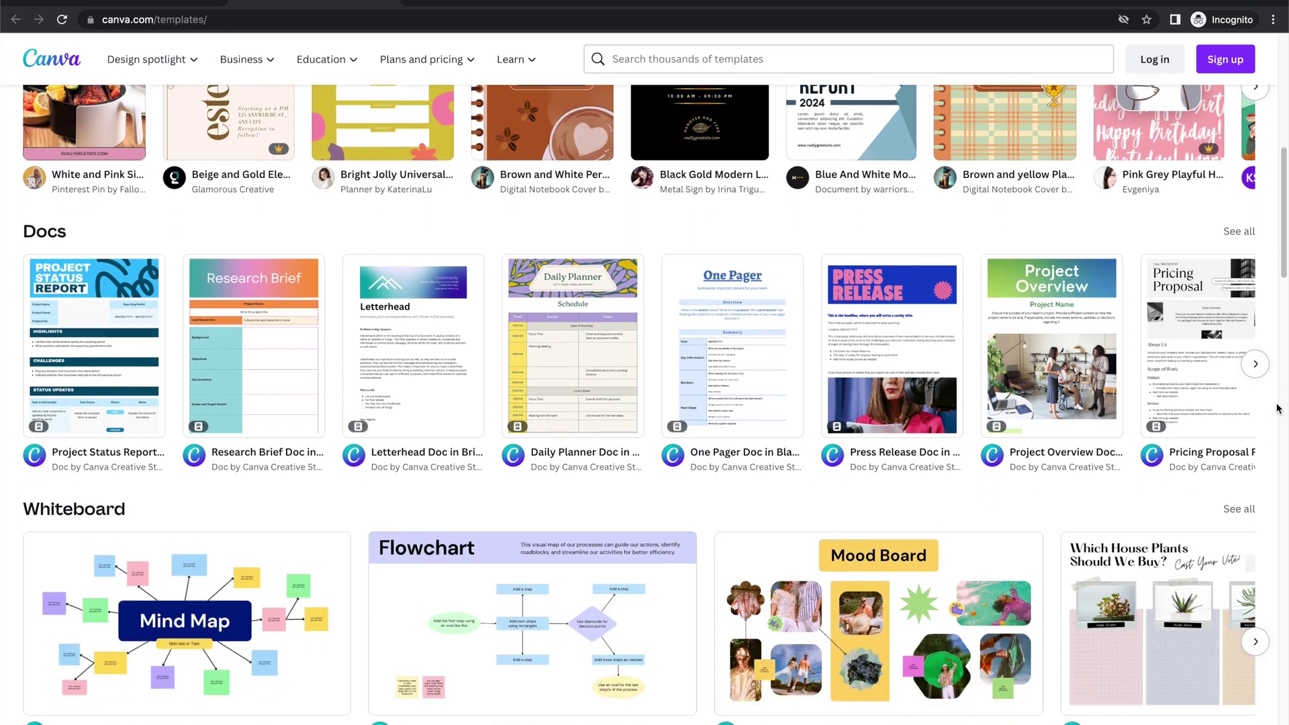
scroll(1278, 408, down, 5)
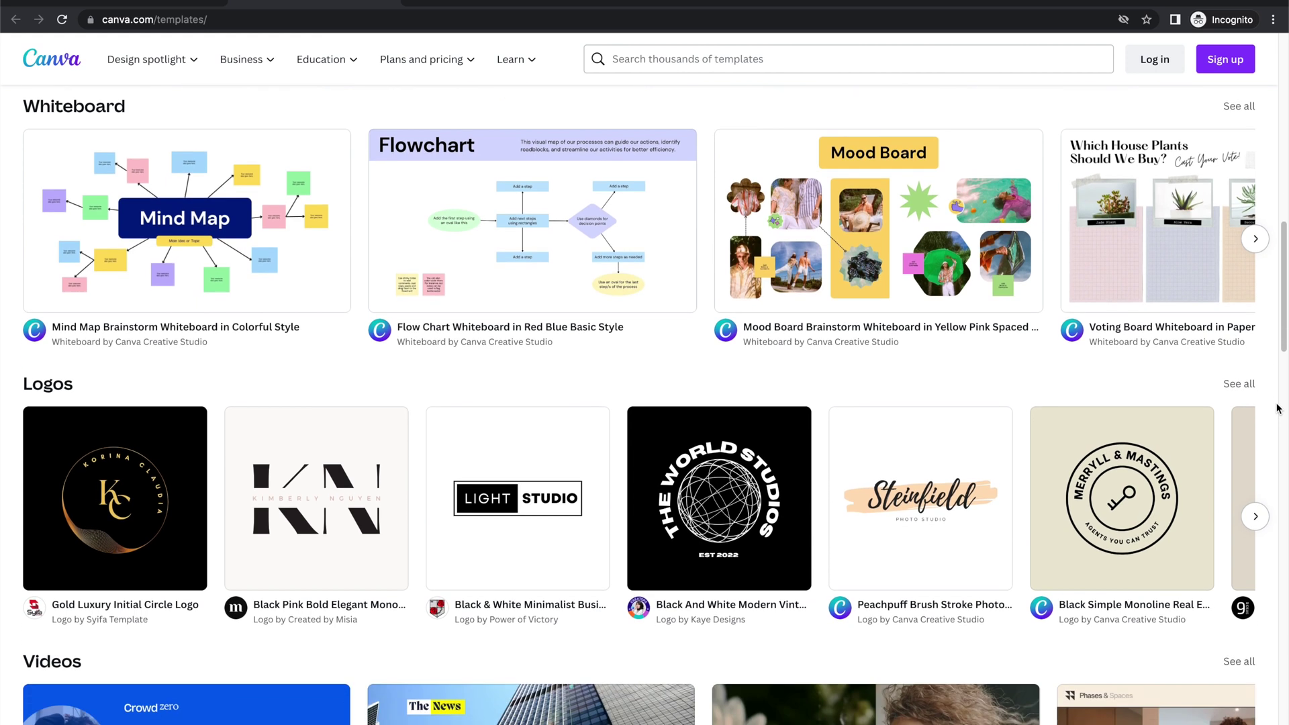
scroll(1278, 409, down, 4)
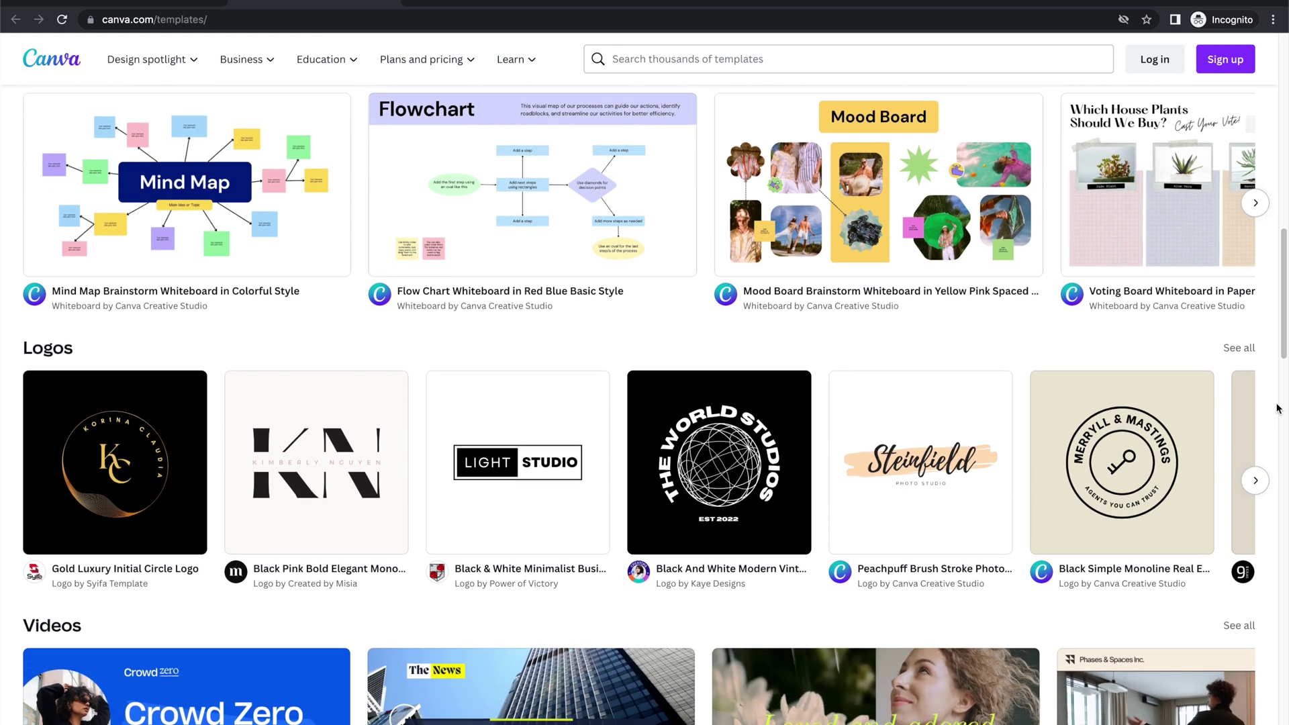
scroll(1278, 408, down, 9)
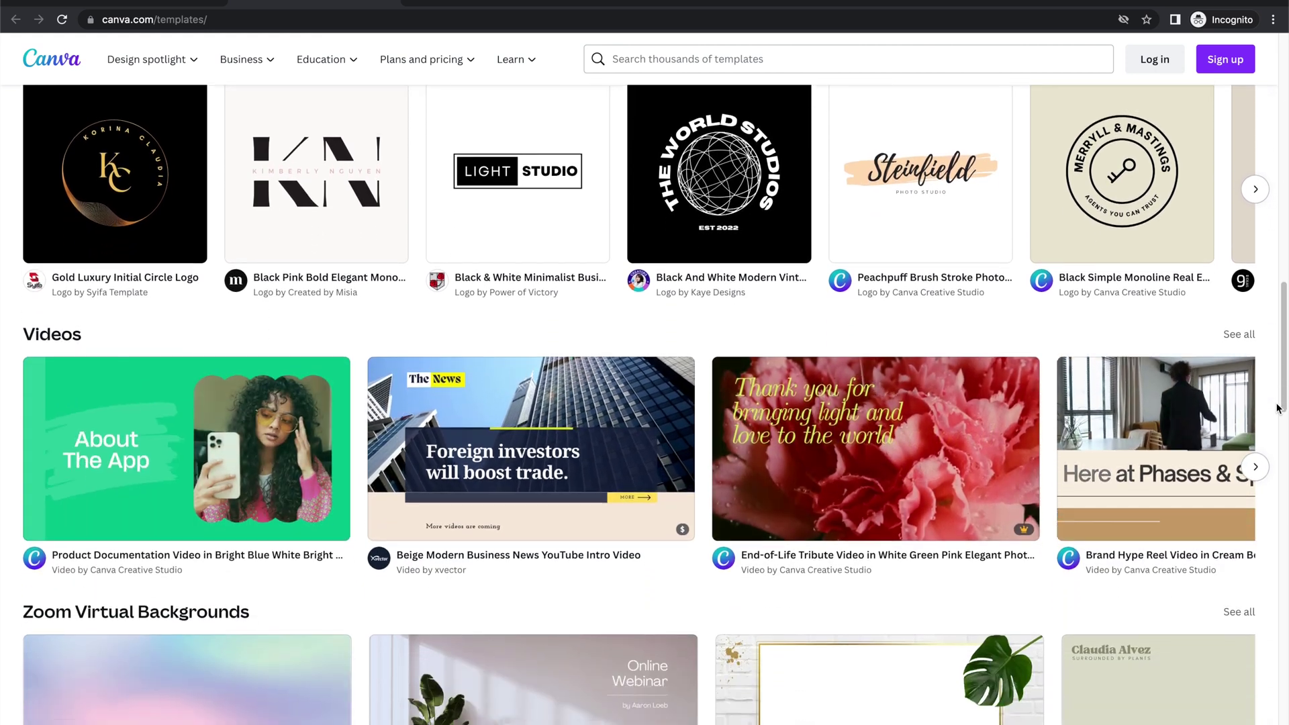
scroll(1278, 408, down, 6)
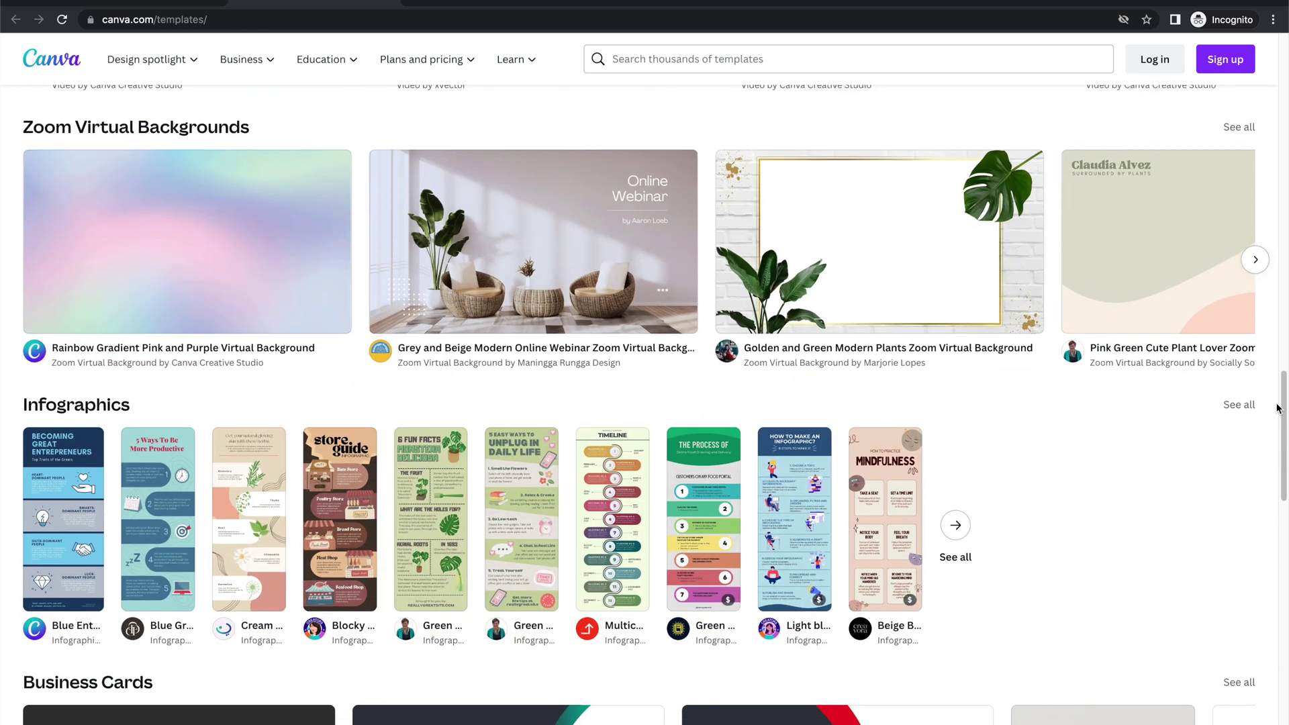
scroll(1277, 408, down, 5)
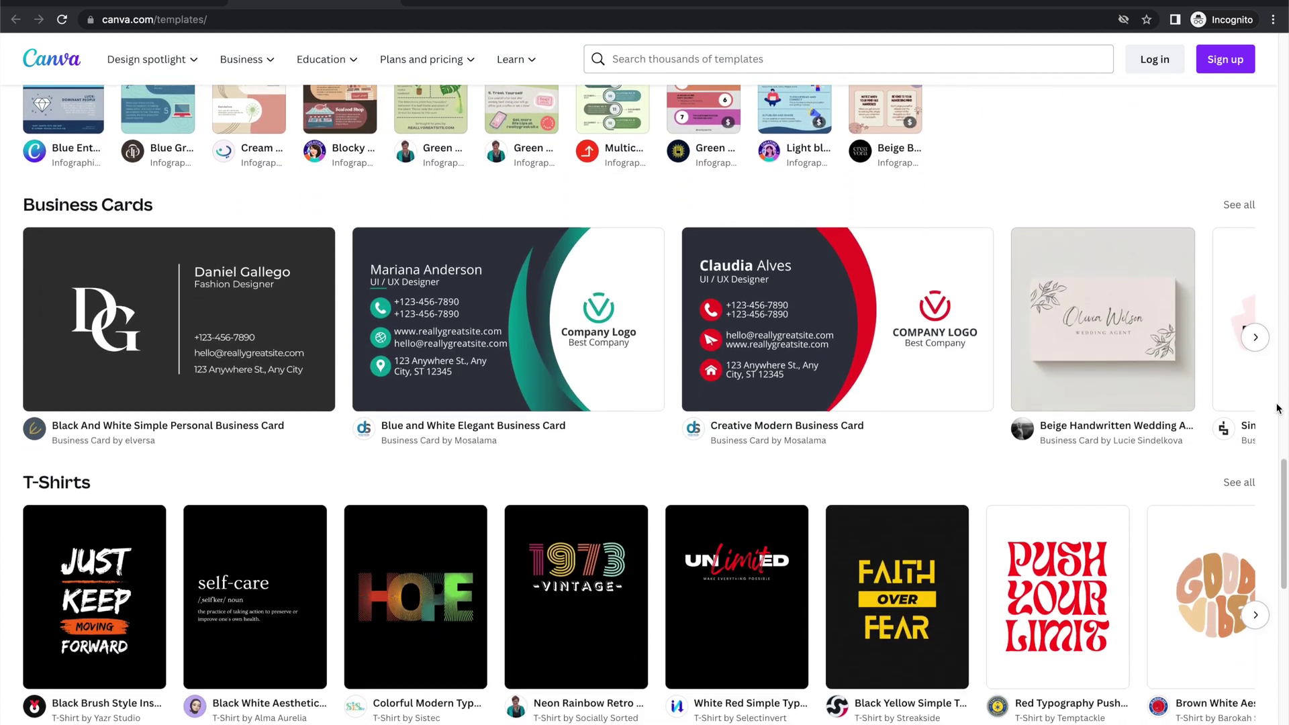
scroll(1278, 408, down, 5)
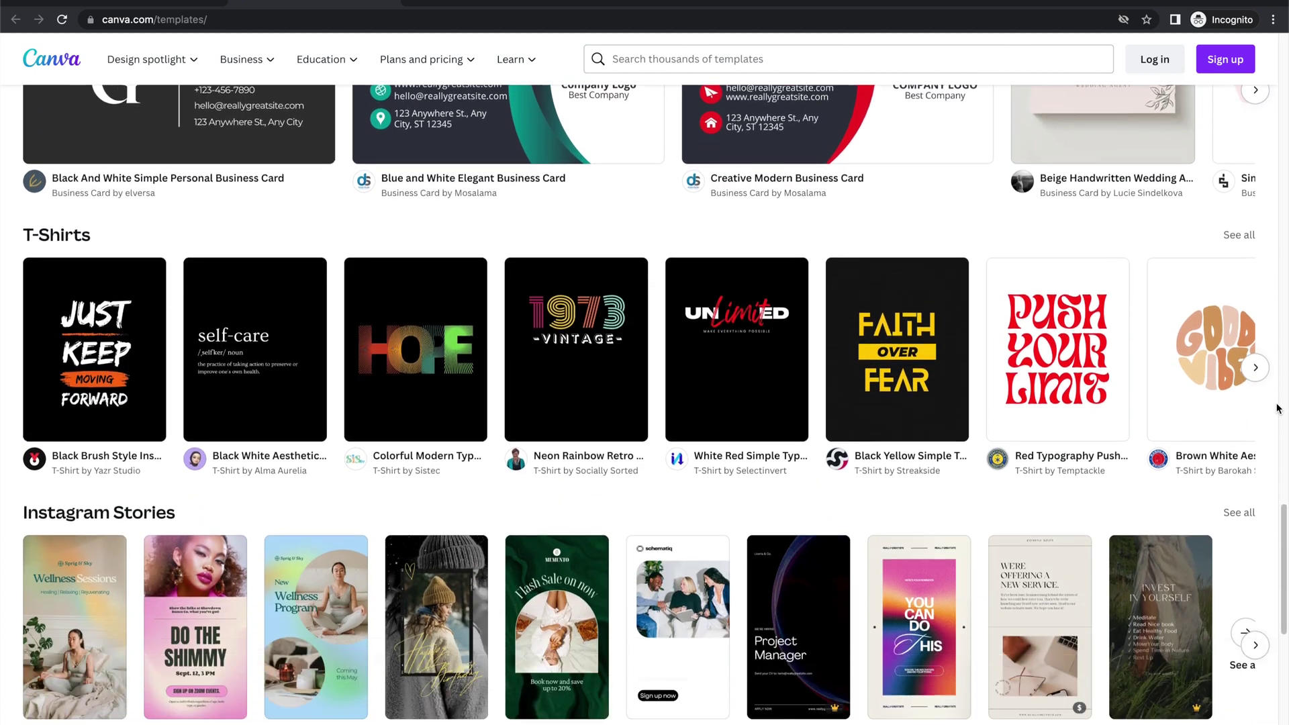
scroll(1277, 408, down, 8)
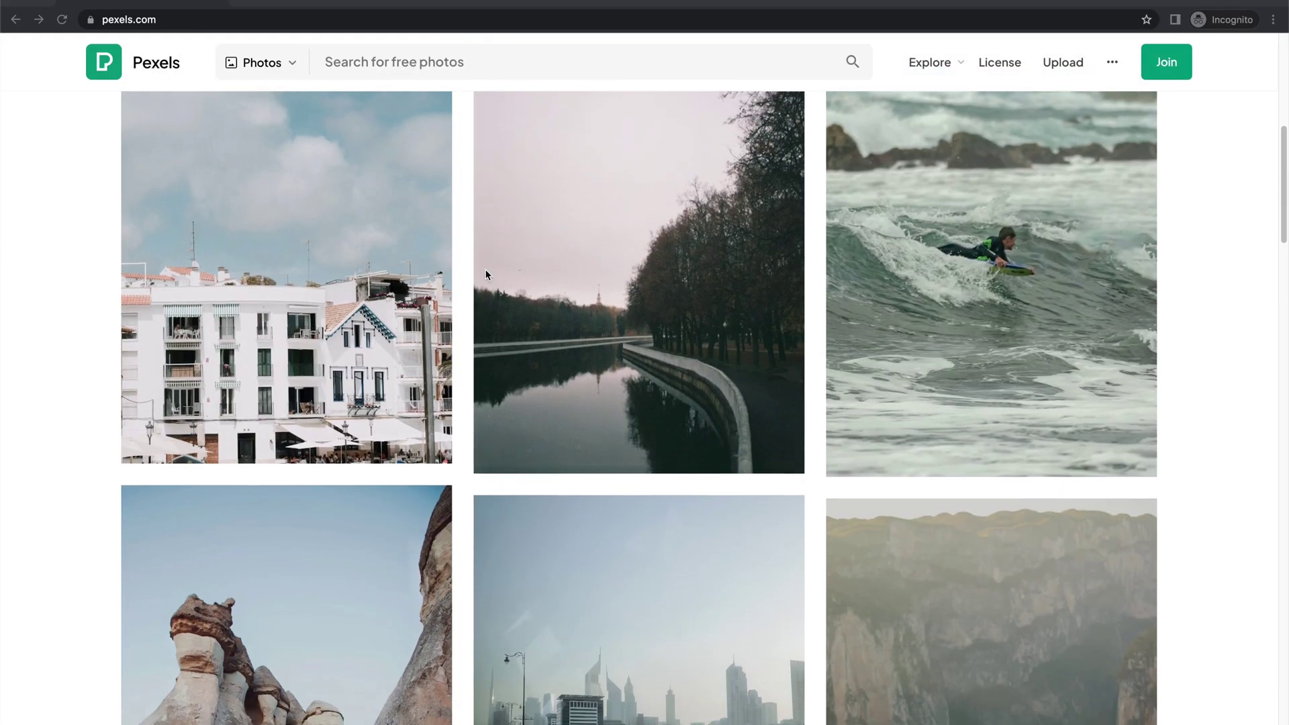
Step: Search Pexels for basketball and browse the photo results
scroll(486, 275, down, 12)
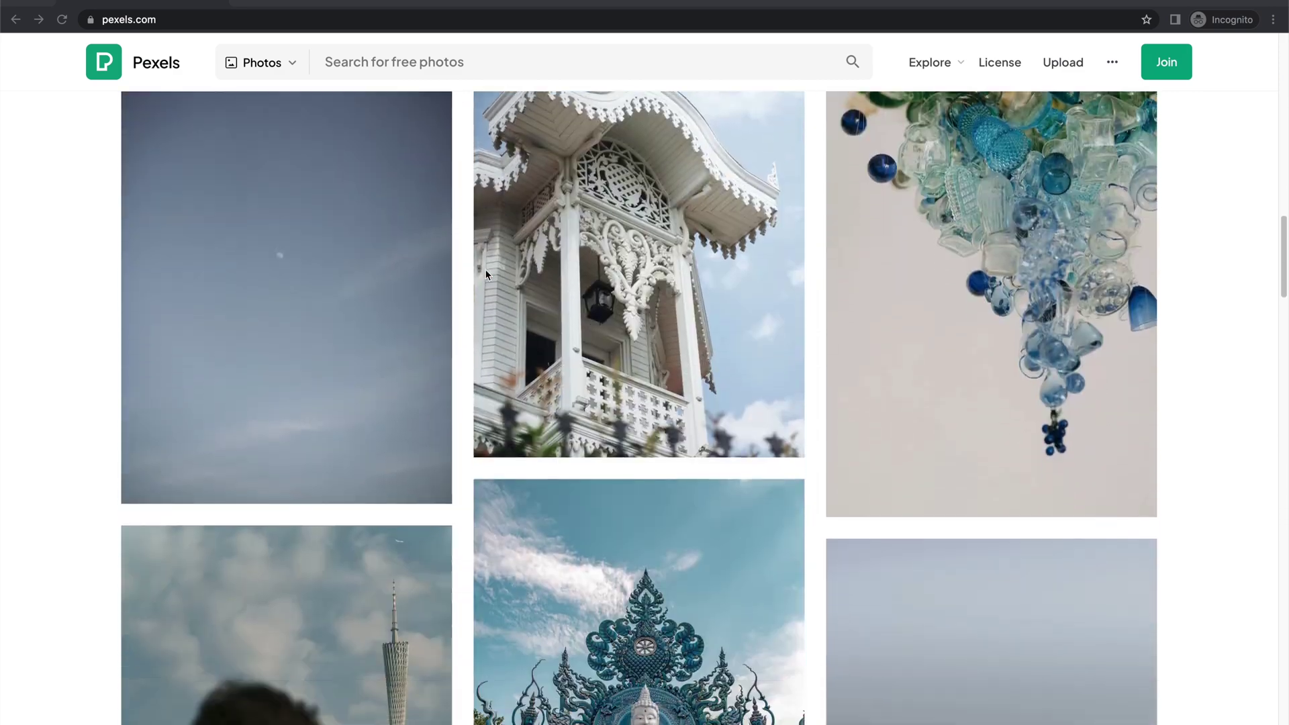
scroll(487, 275, down, 15)
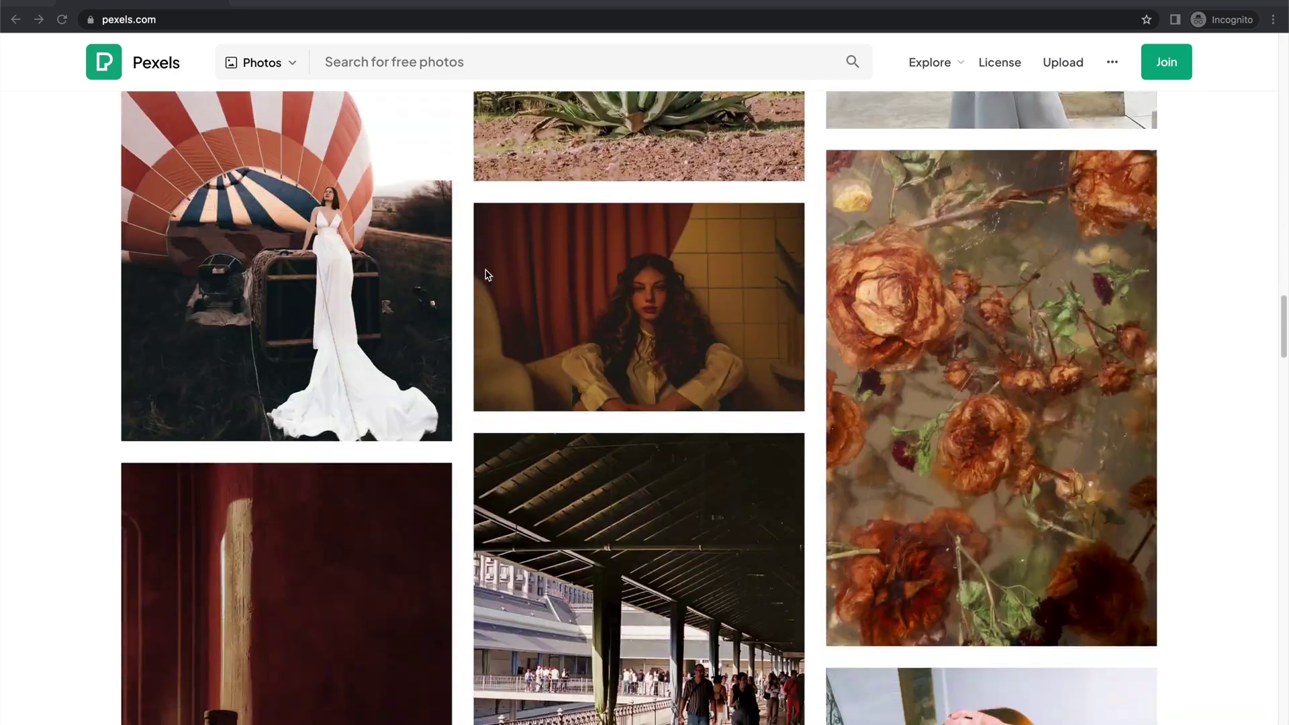
scroll(487, 275, up, 20)
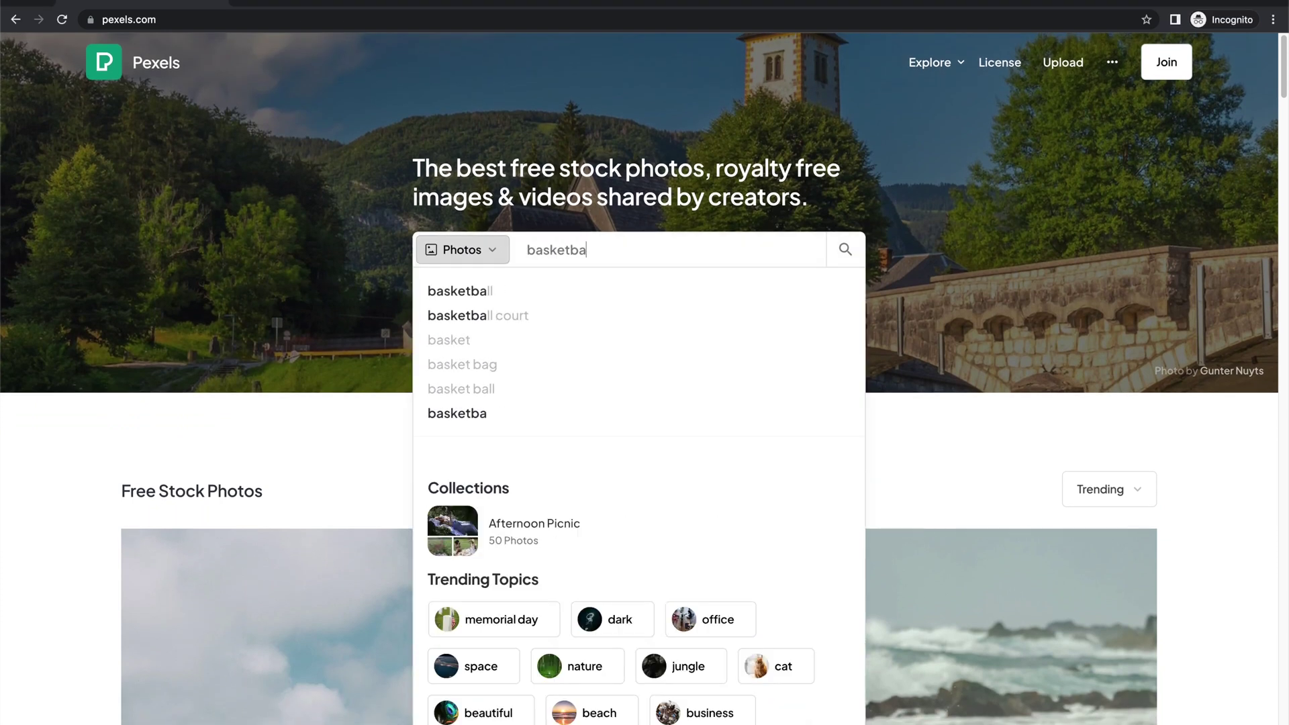
key(Return)
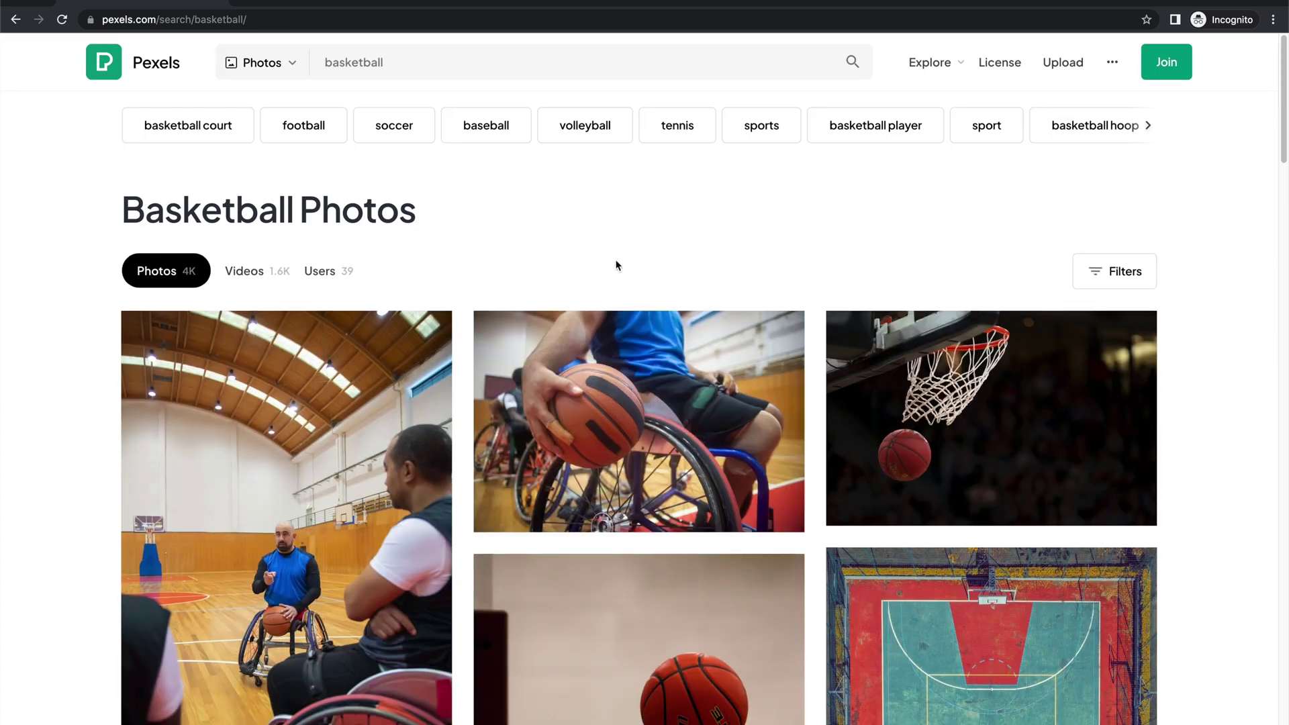
scroll(618, 265, down, 10)
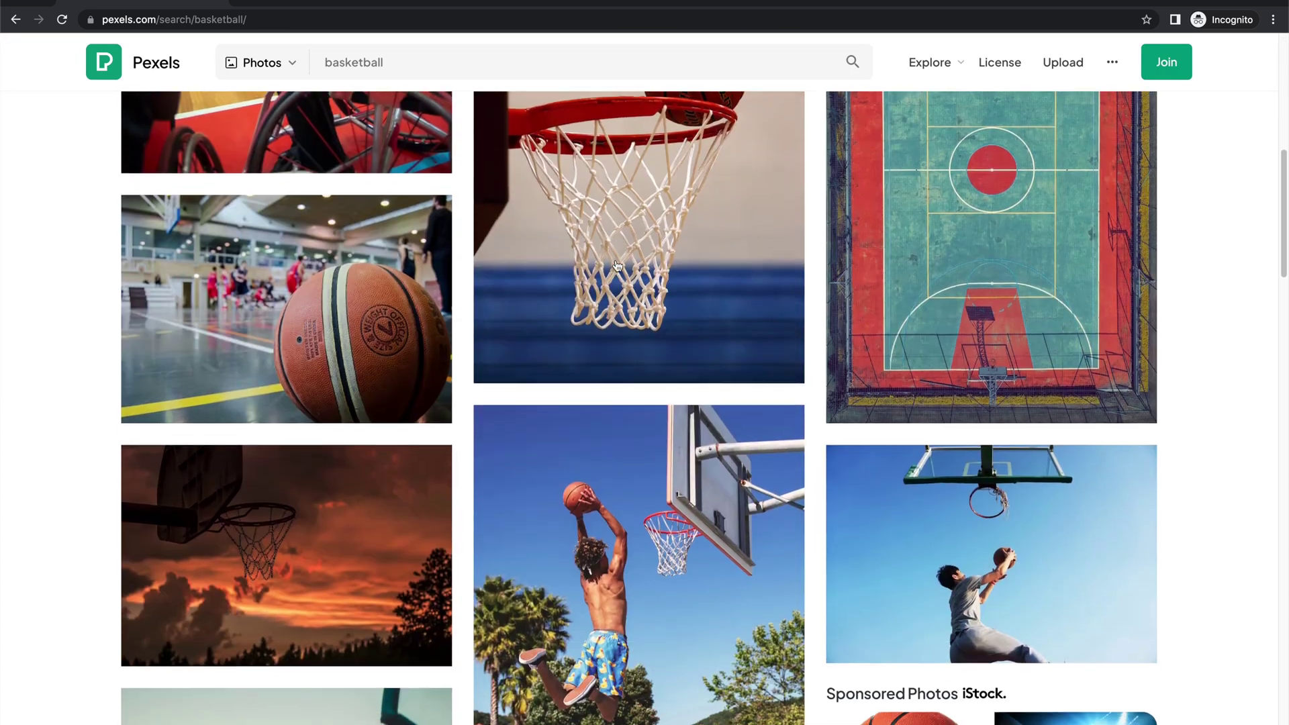
scroll(617, 265, down, 8)
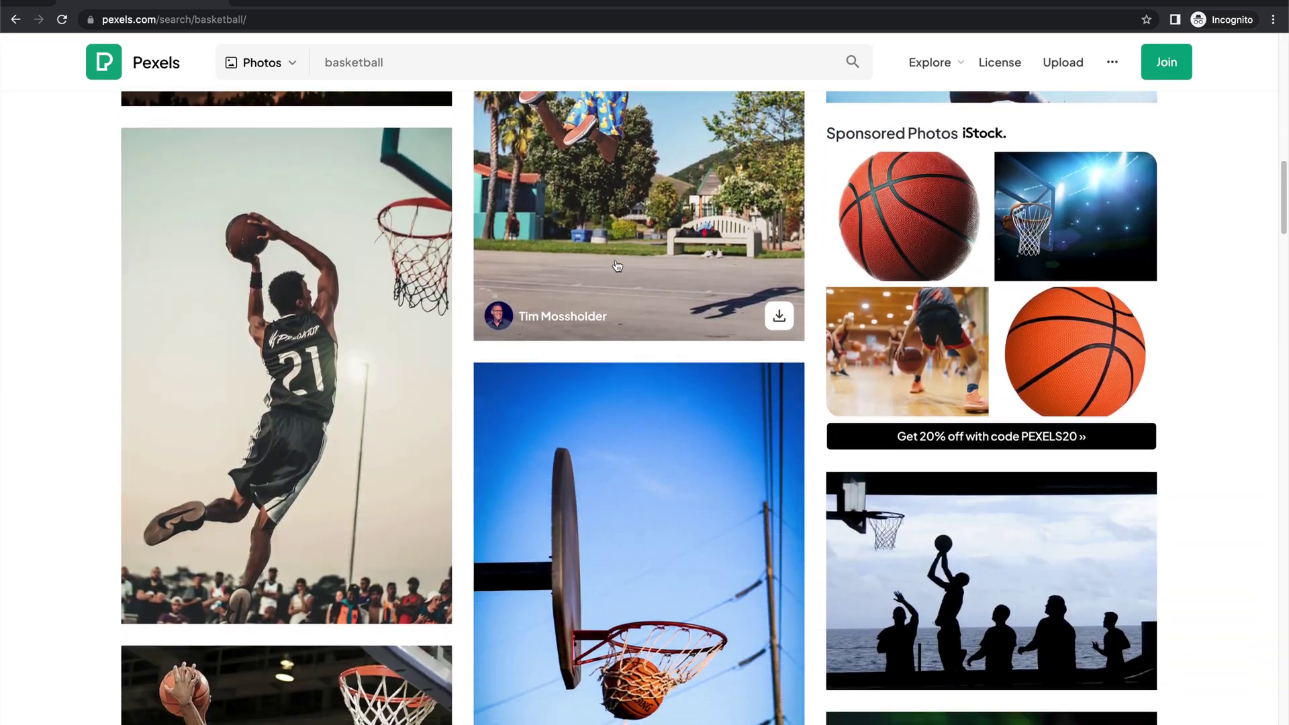
scroll(617, 266, down, 15)
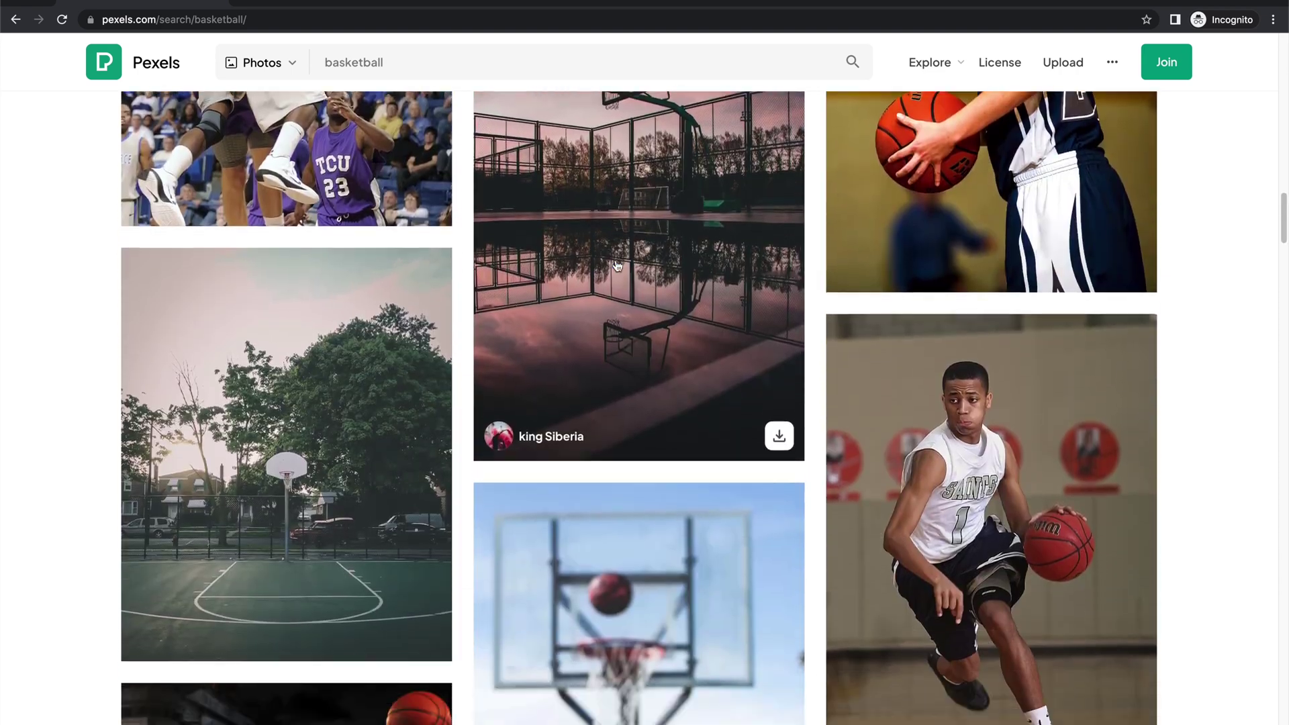
Step: Switch the basketball results from photos to the Videos tab
scroll(618, 265, down, 15)
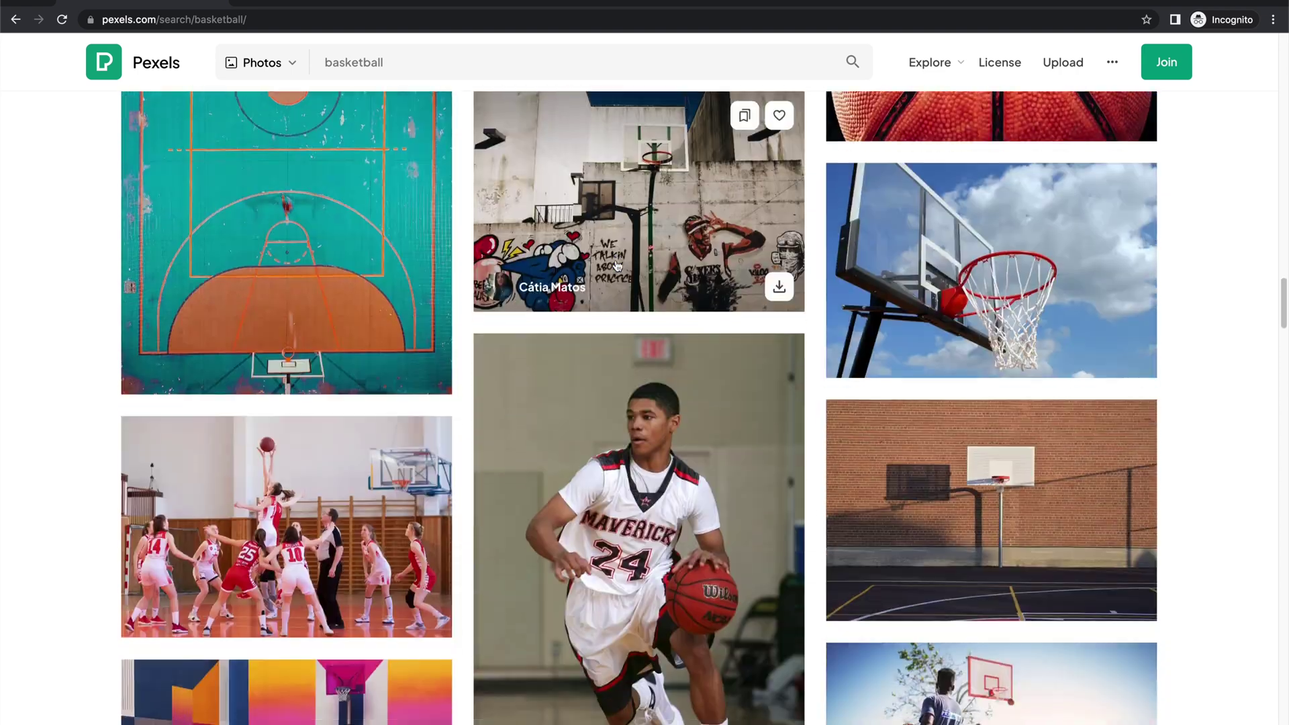
scroll(618, 265, down, 14)
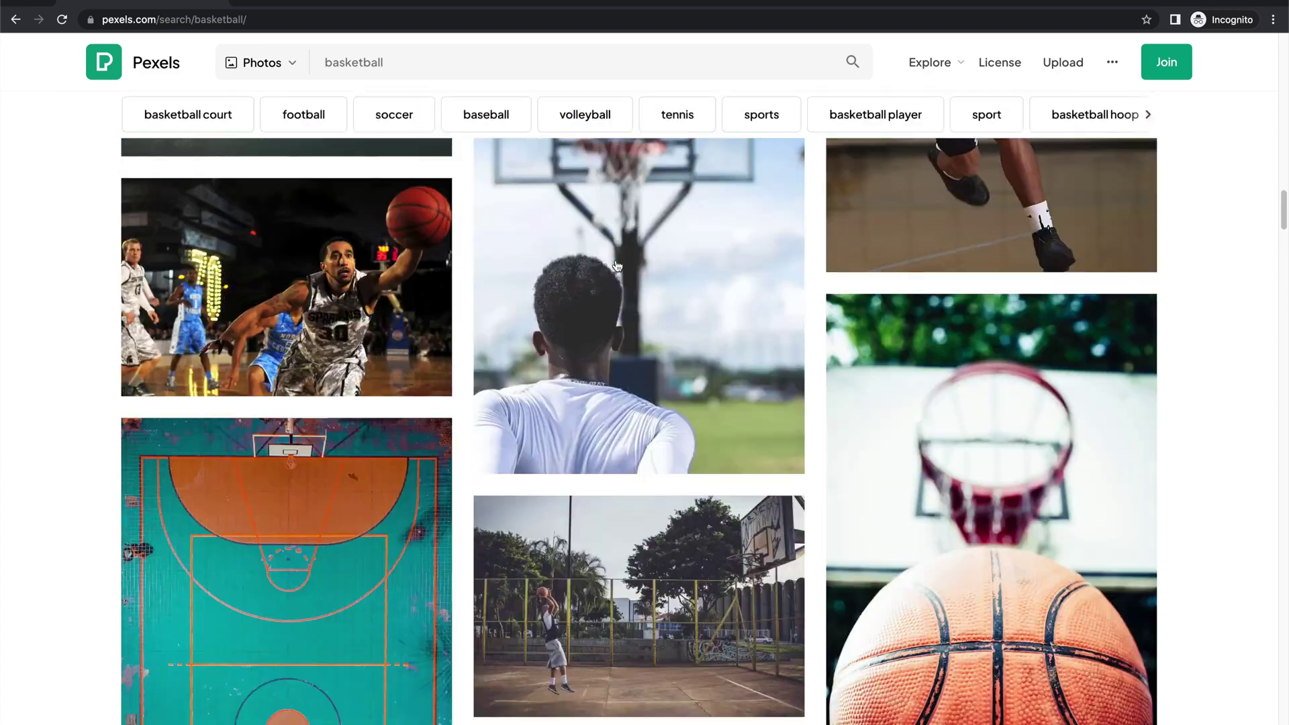
scroll(617, 265, up, 20)
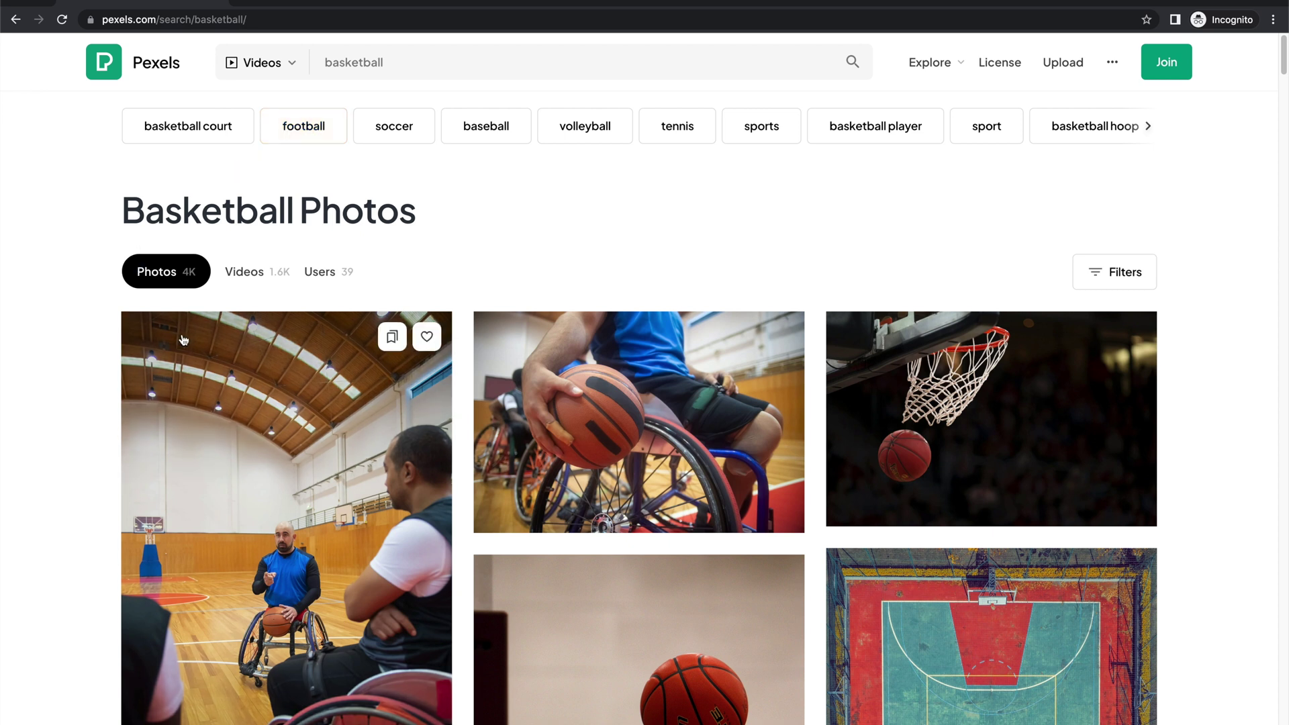
click(252, 270)
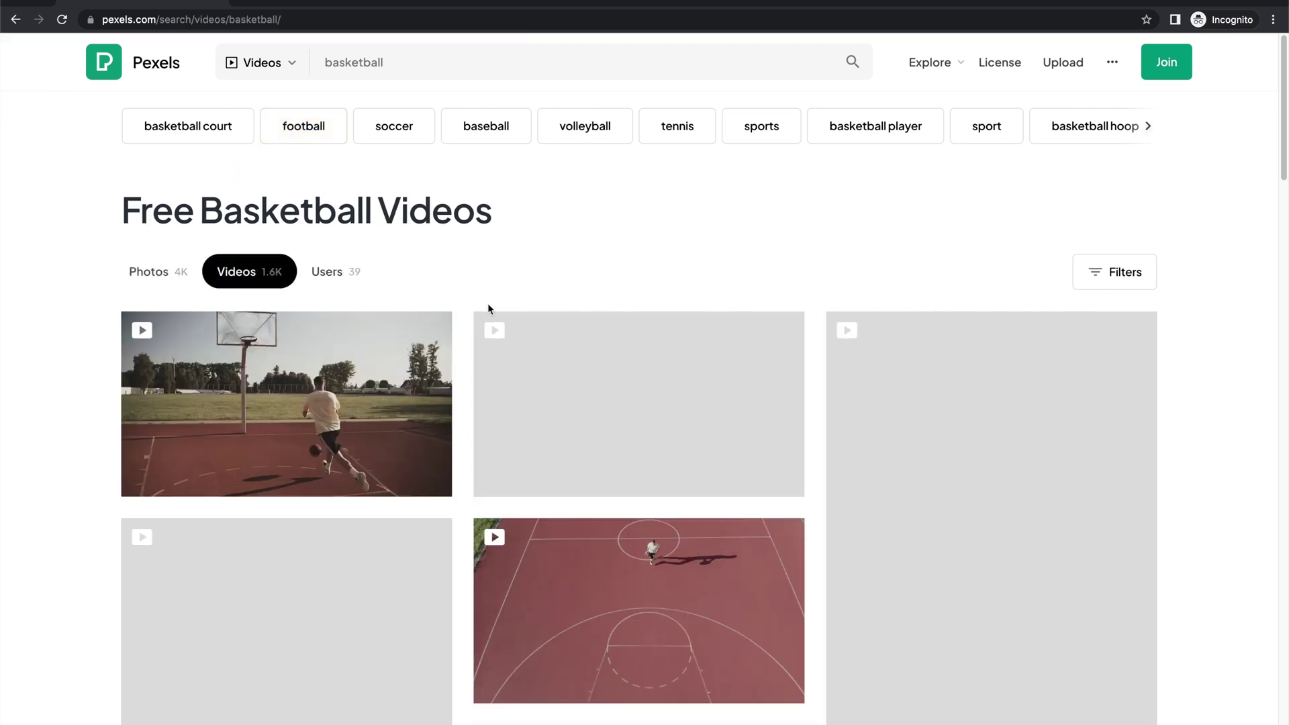
scroll(401, 294, down, 2)
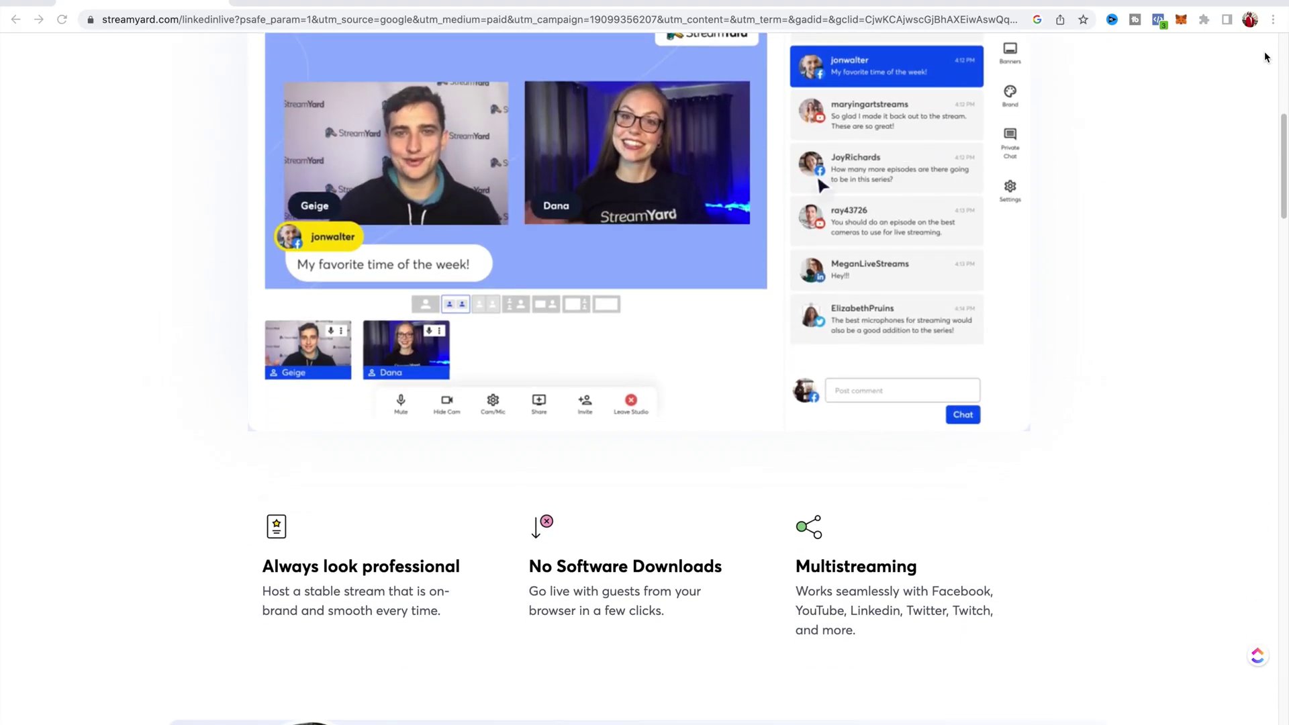
Step: Read through StreamYard's LinkedIn Live feature sections, then reload the page
scroll(1266, 57, down, 5)
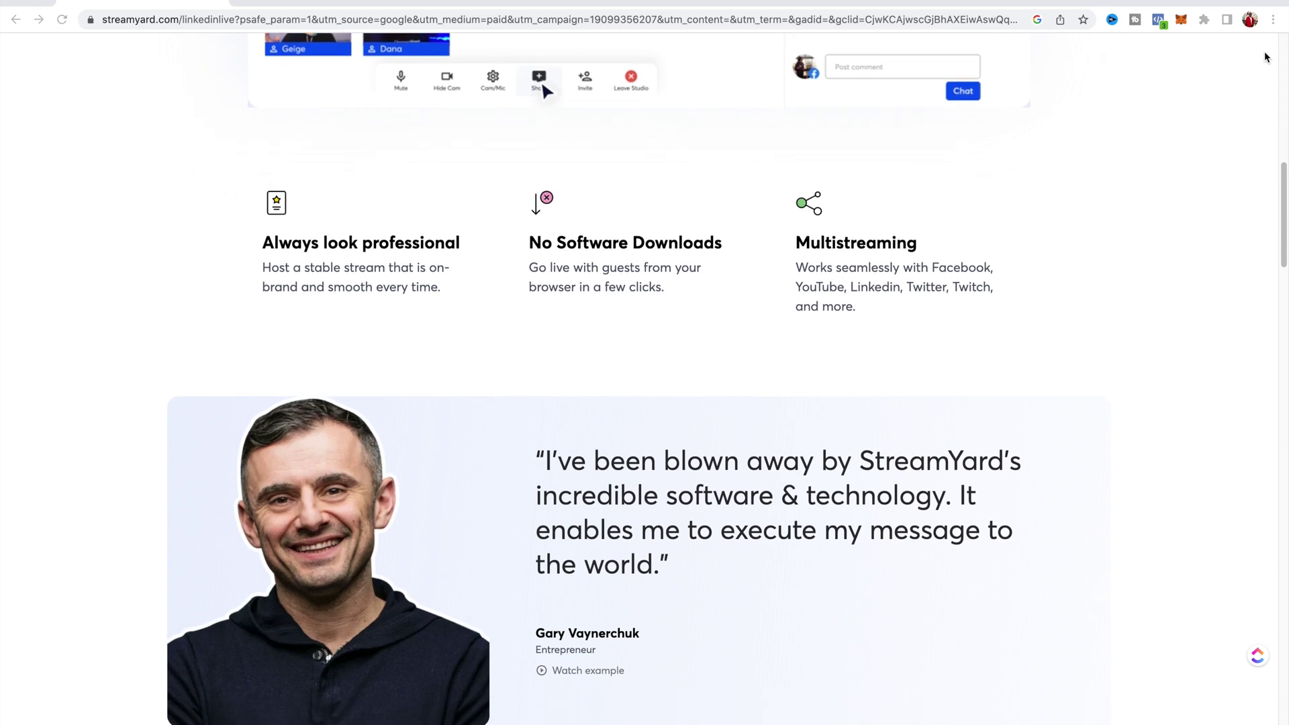
scroll(1265, 57, down, 4)
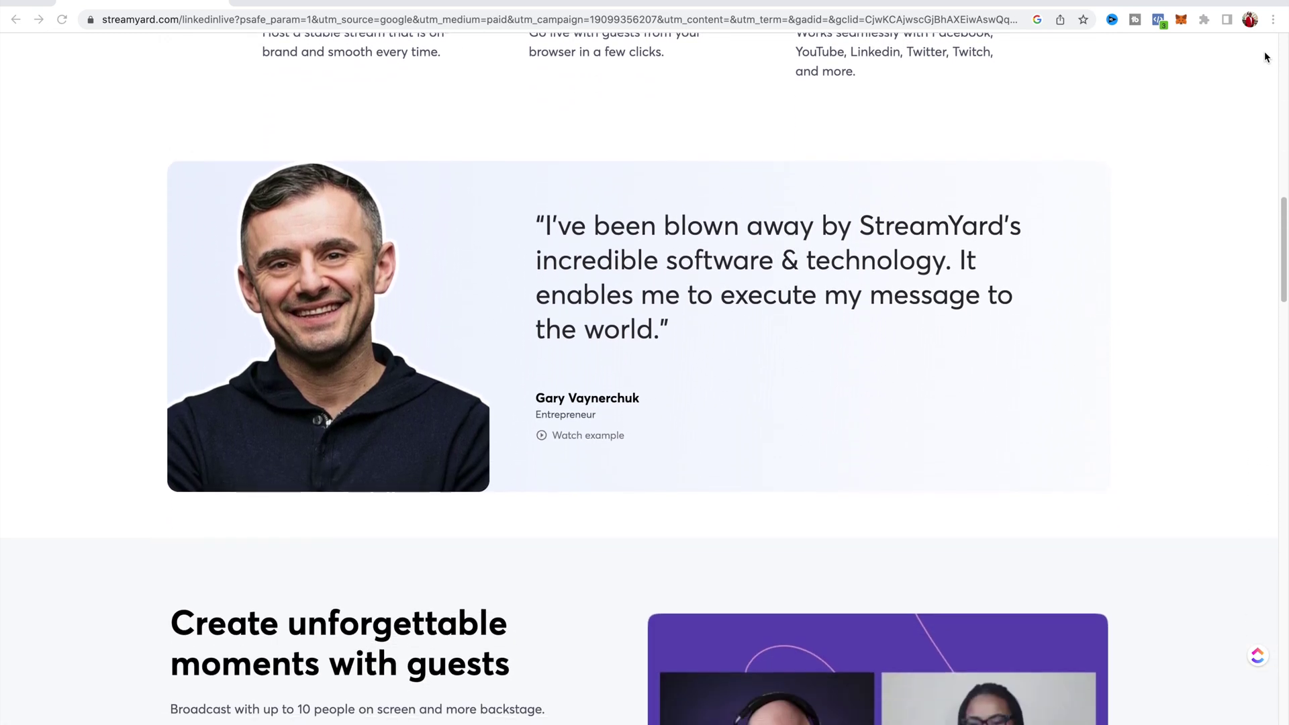
scroll(1265, 57, down, 4)
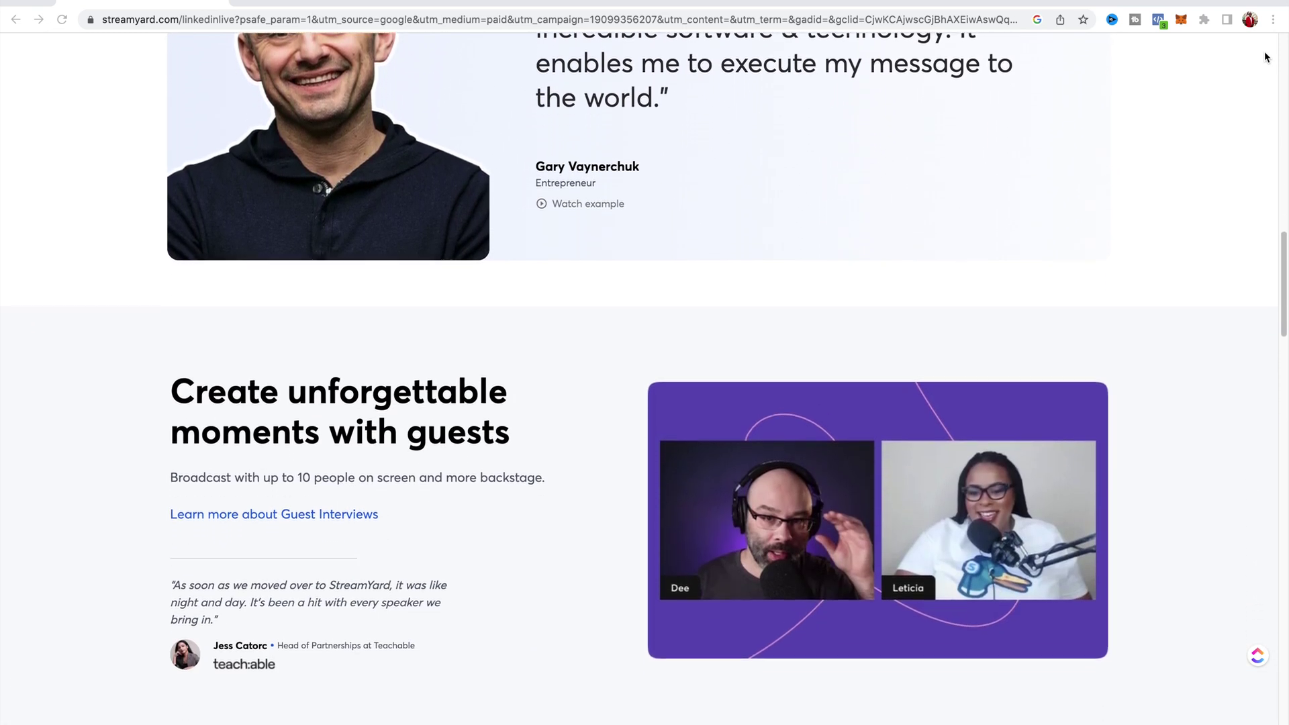
scroll(1265, 57, down, 4)
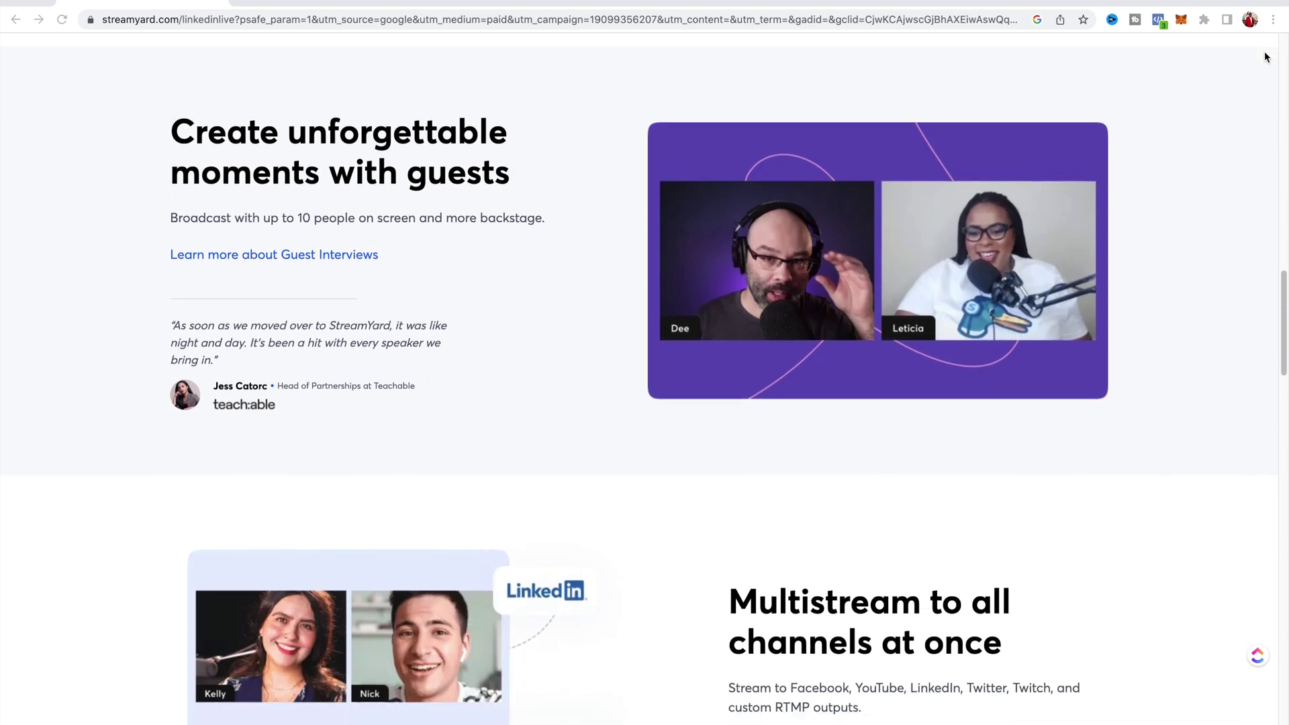
scroll(1265, 58, down, 6)
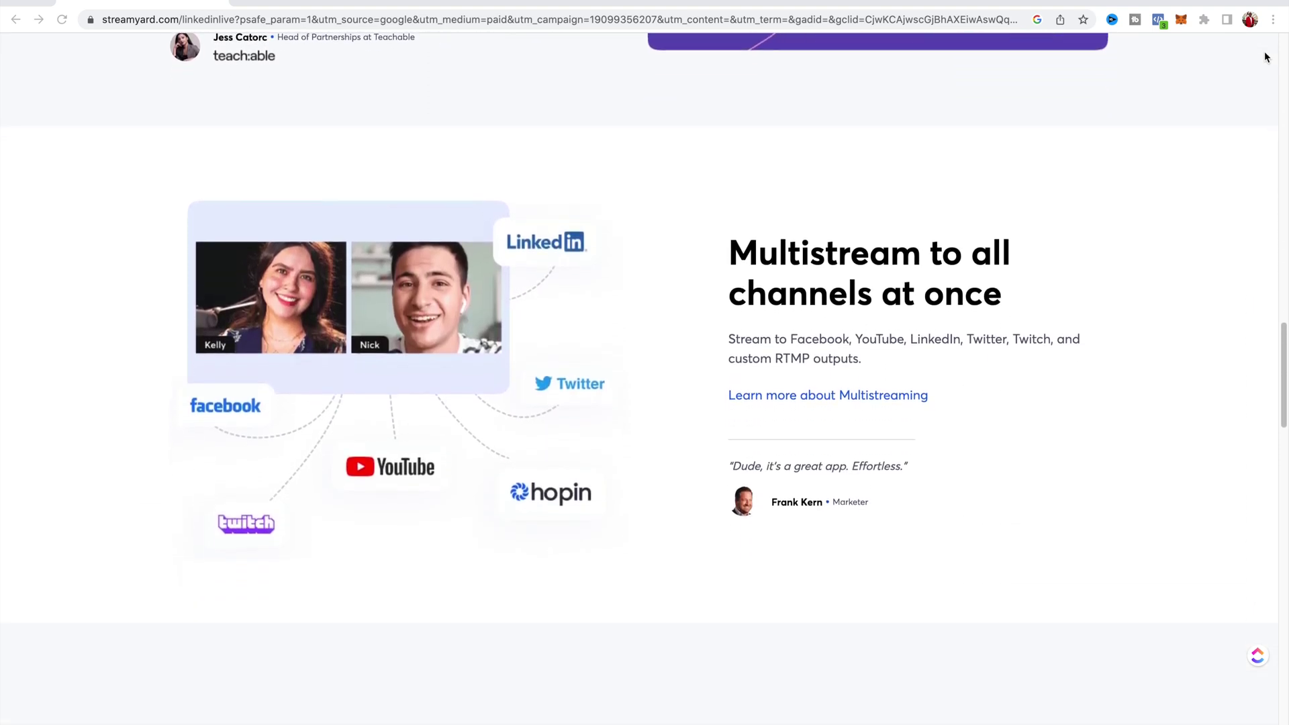
scroll(1265, 57, down, 5)
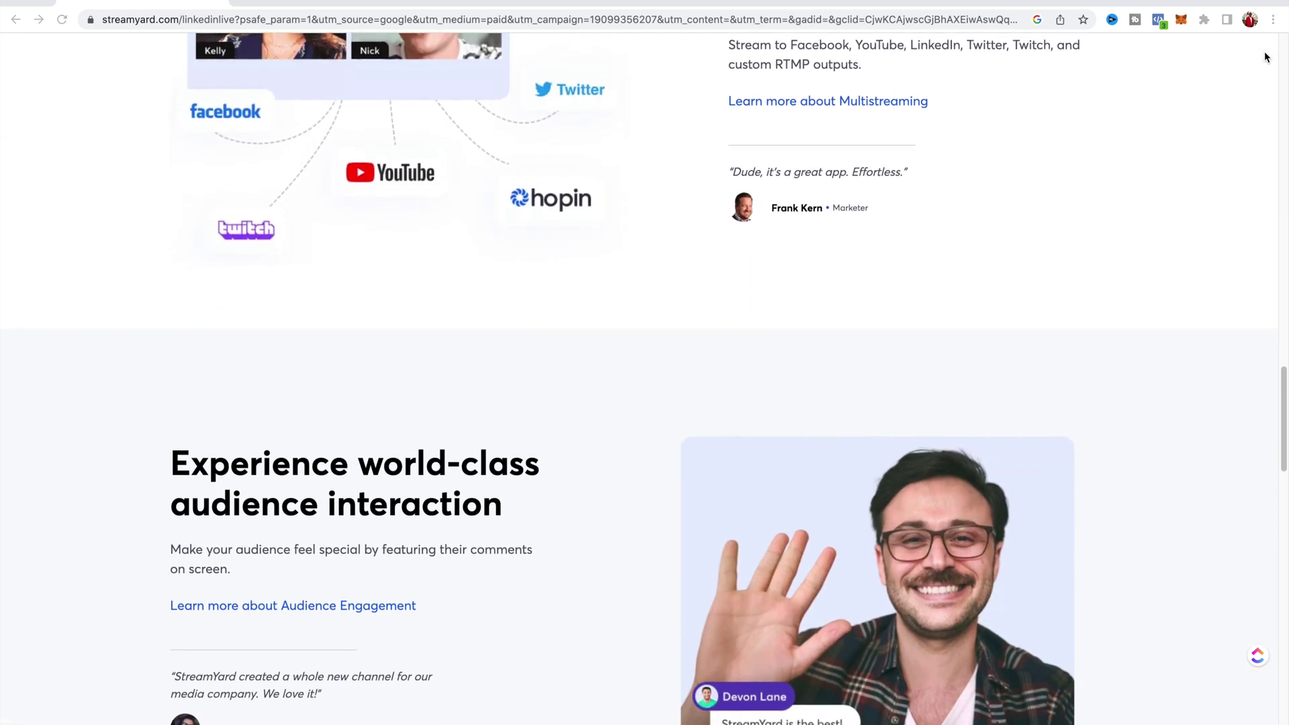
scroll(1265, 57, down, 5)
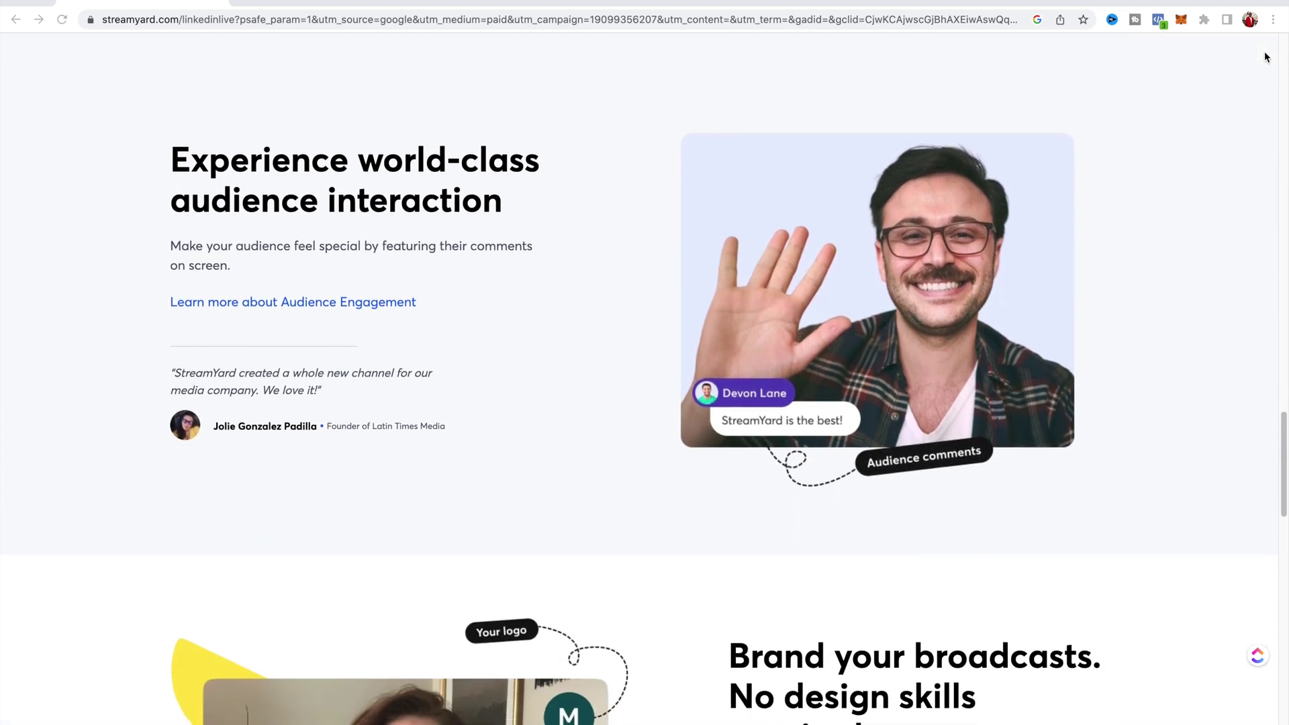
click(62, 23)
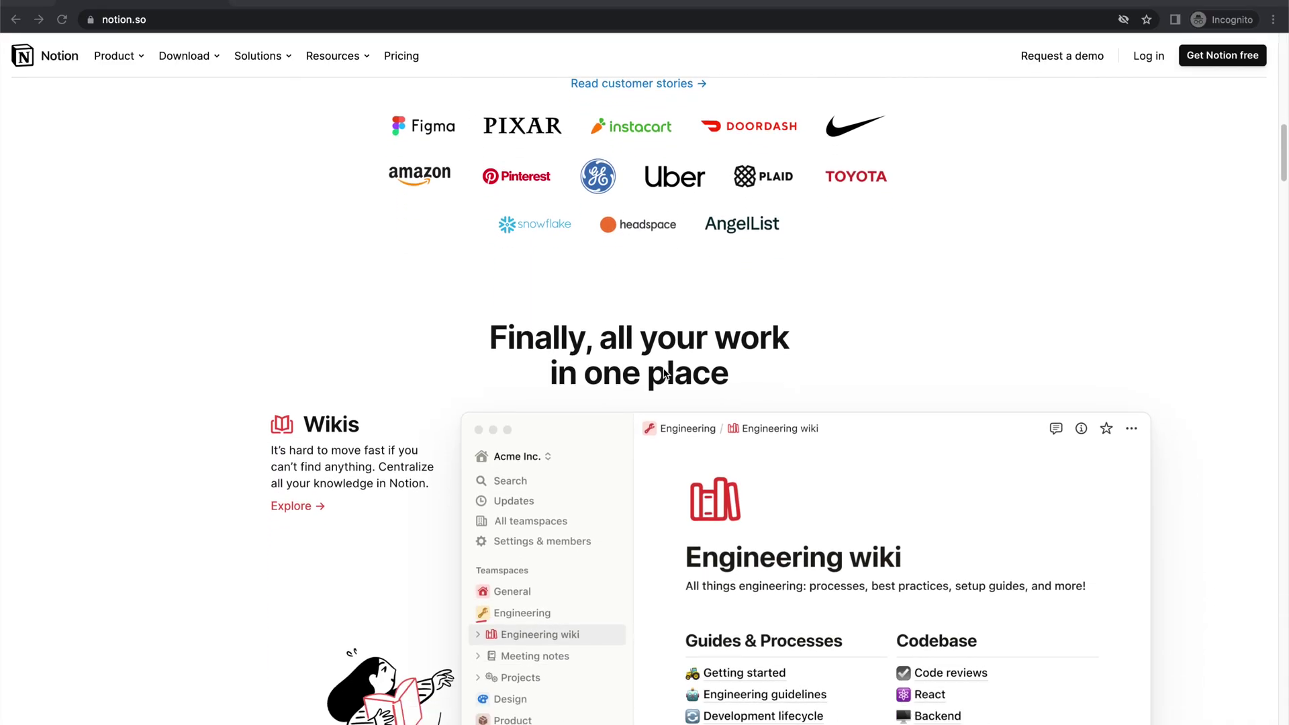
Step: Scroll through the Notion Content Calendar table of 30 YouTube videos and their statuses
scroll(665, 374, down, 1)
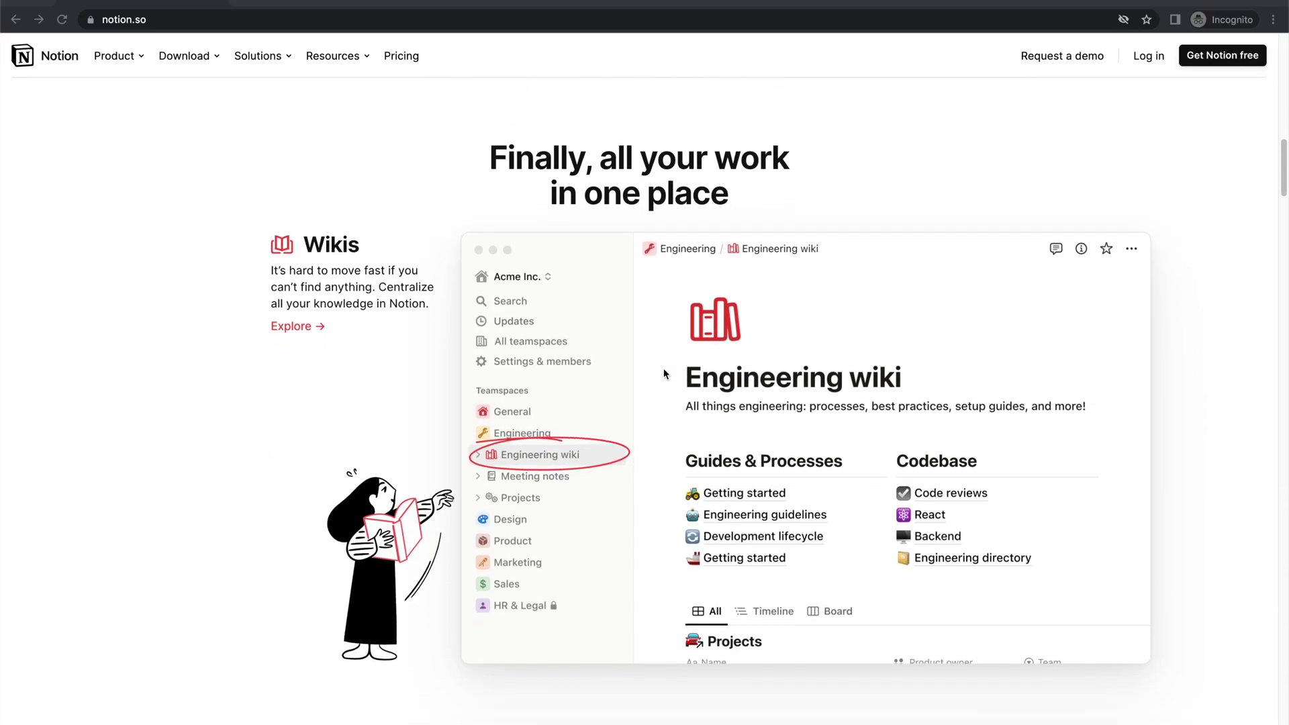
scroll(664, 374, down, 2)
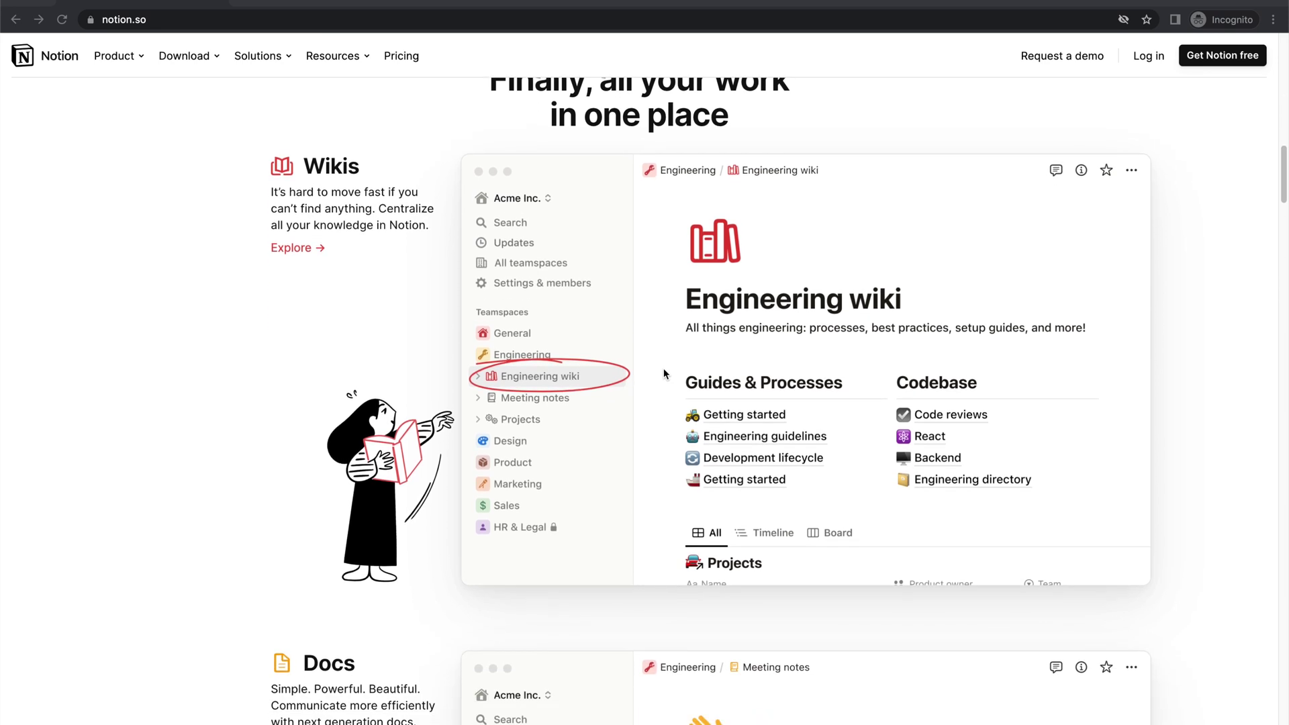
scroll(664, 373, down, 4)
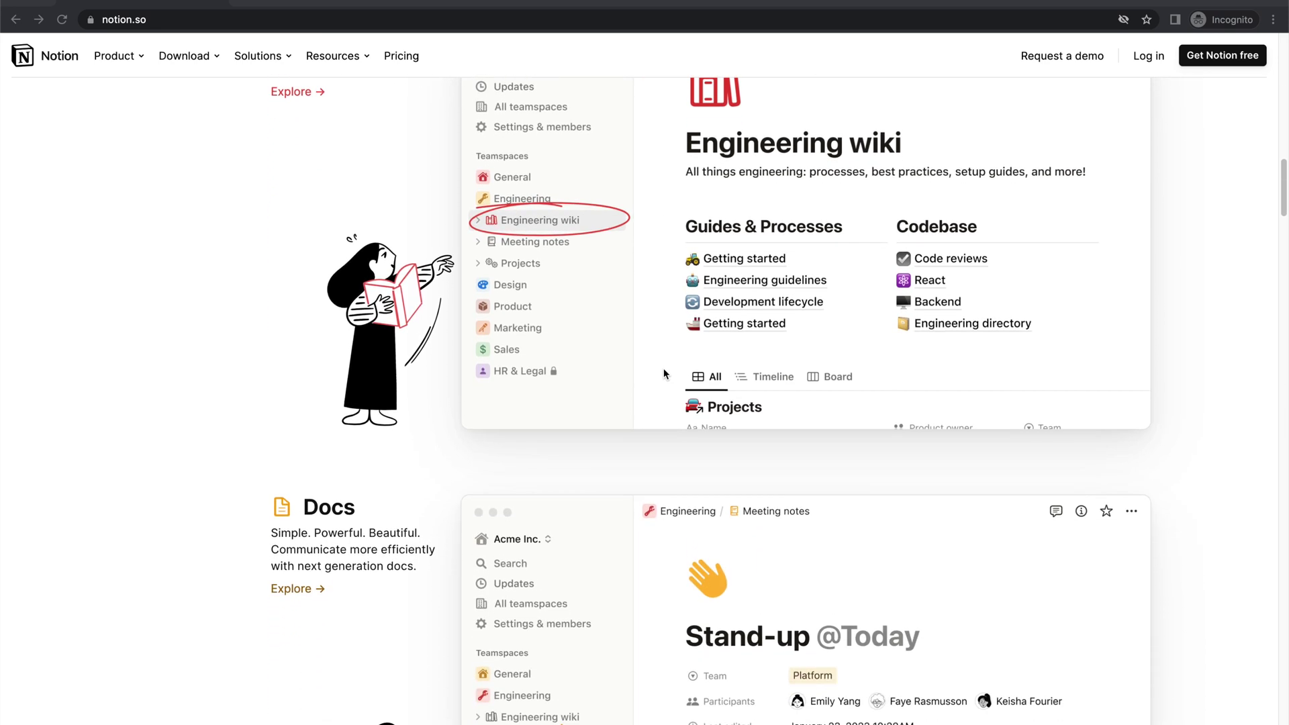
scroll(663, 368, down, 6)
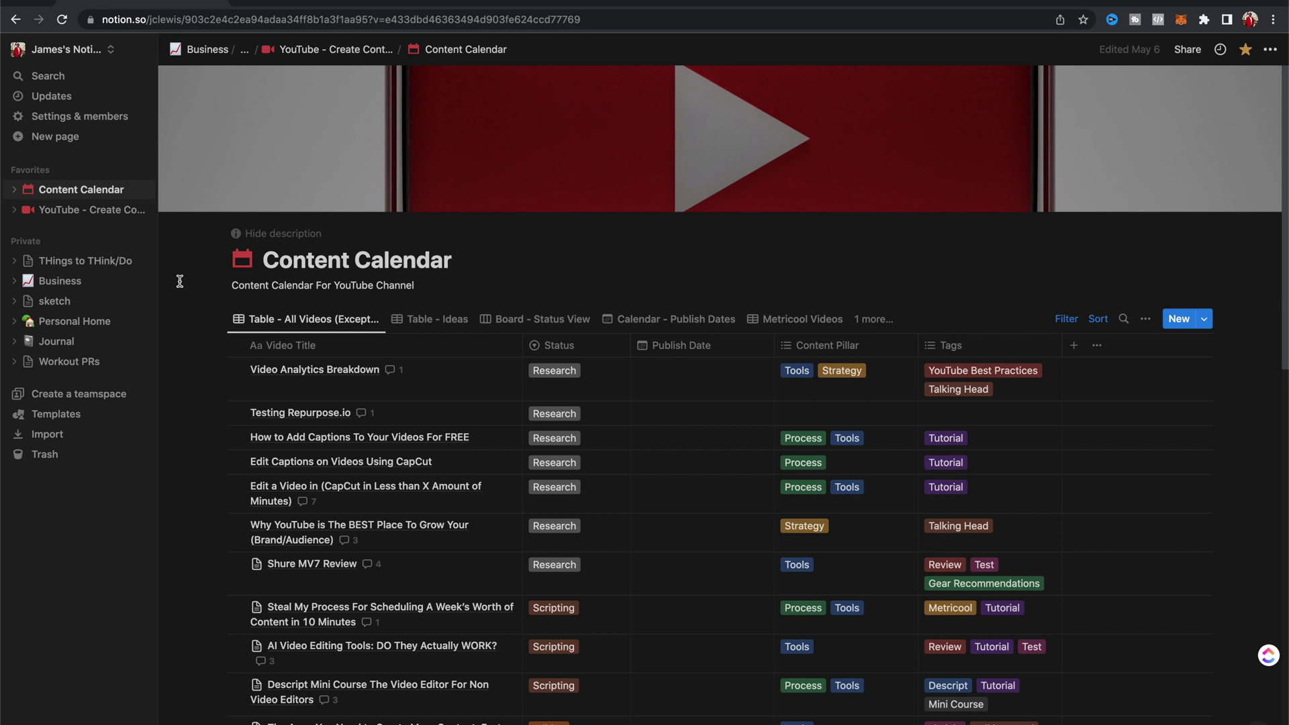
scroll(180, 281, down, 3)
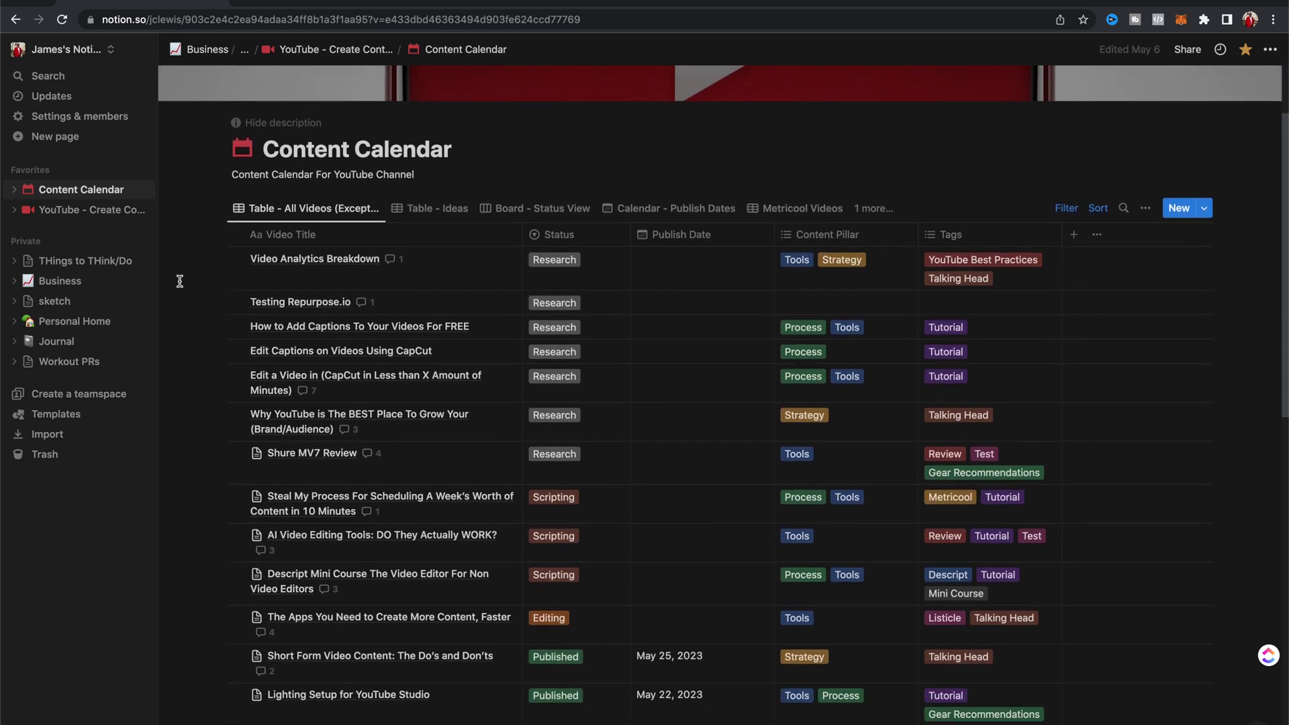
scroll(180, 281, down, 4)
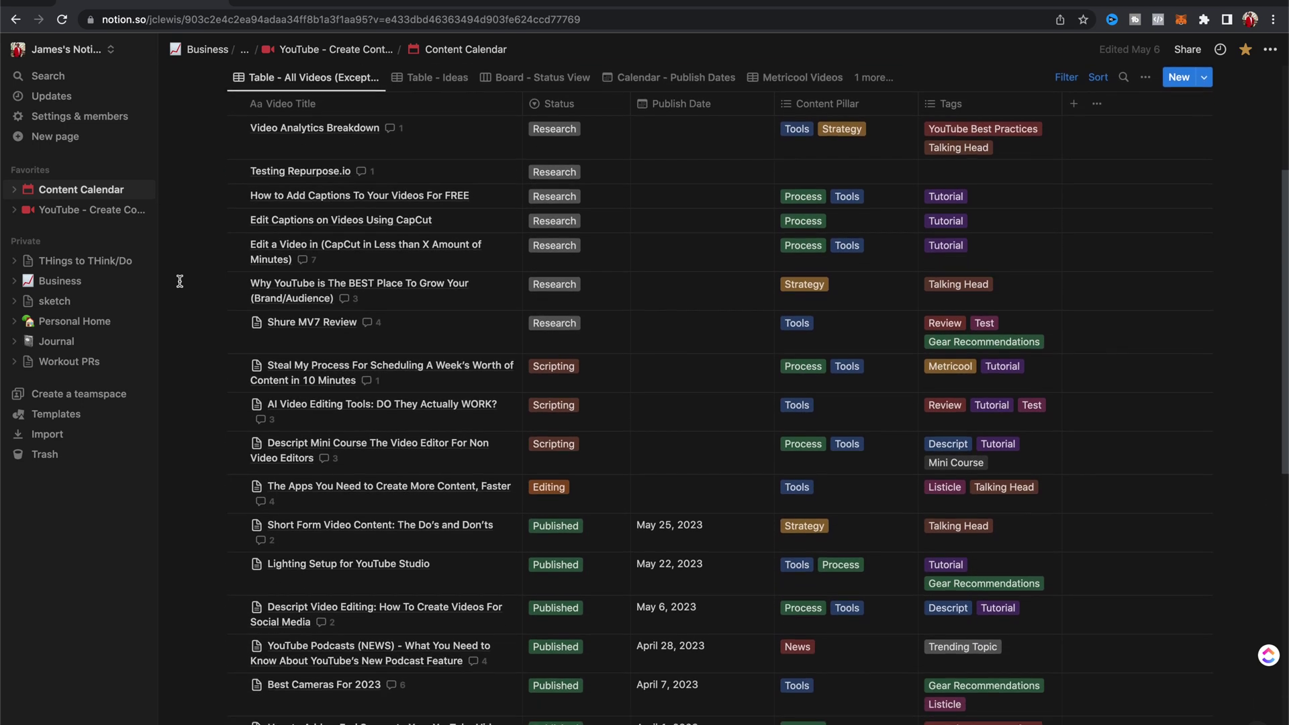
scroll(180, 281, down, 8)
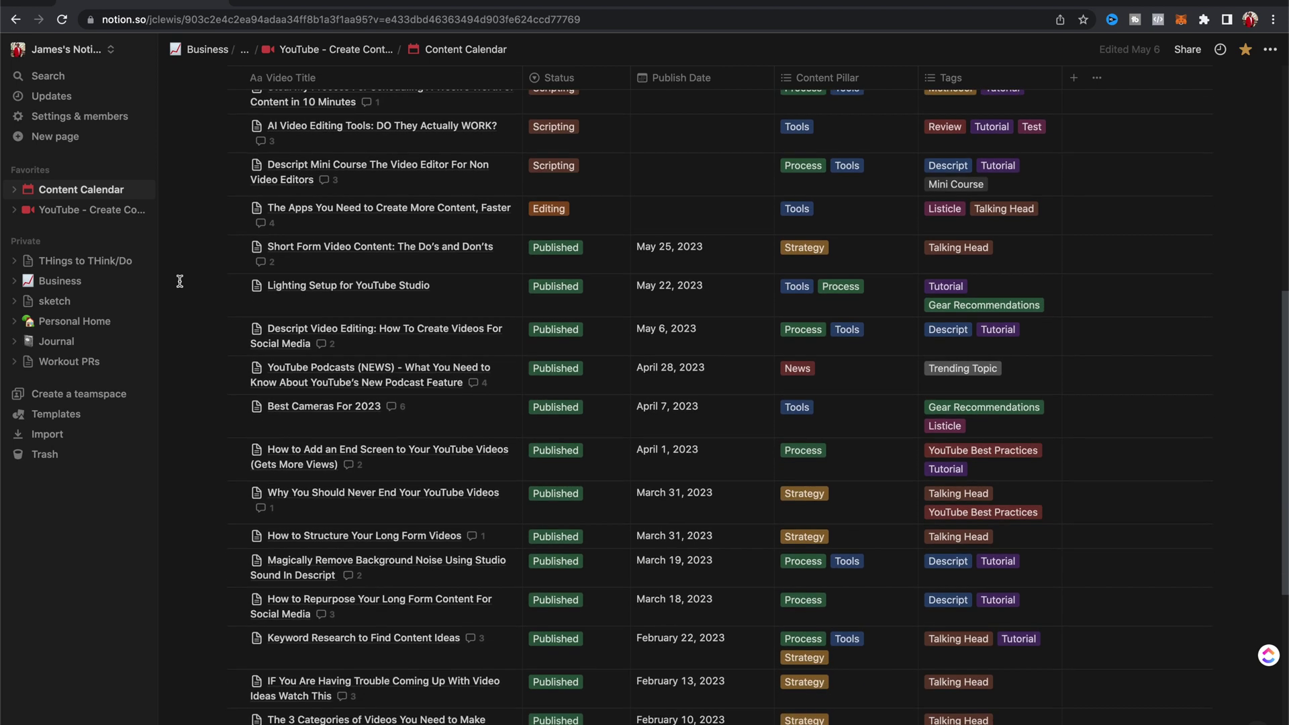
scroll(180, 280, down, 7)
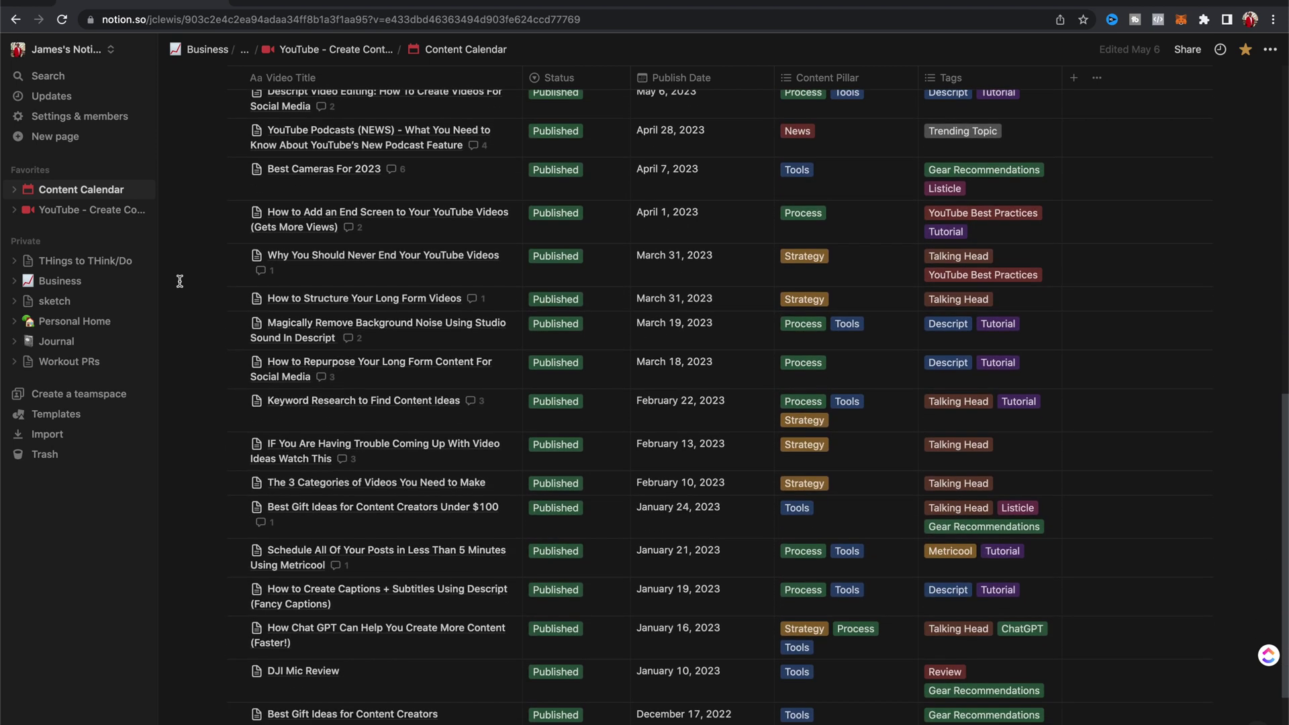
scroll(180, 281, down, 5)
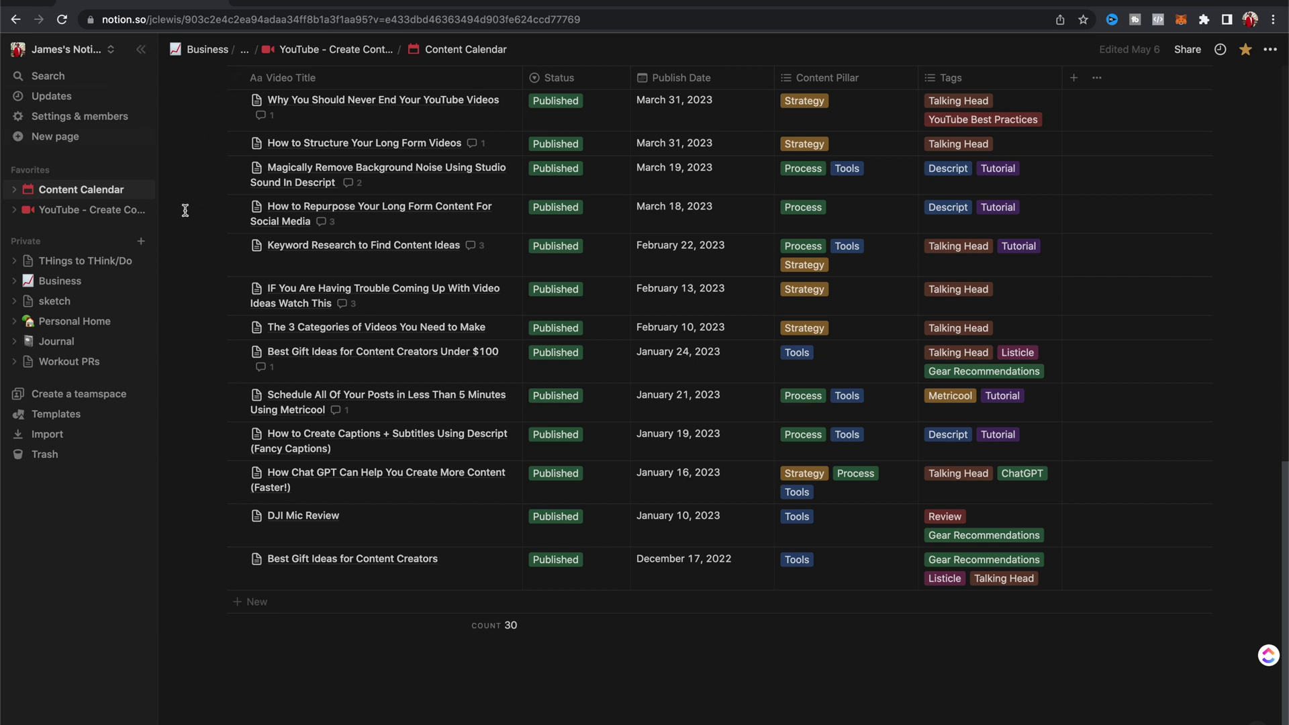
scroll(188, 212, up, 5)
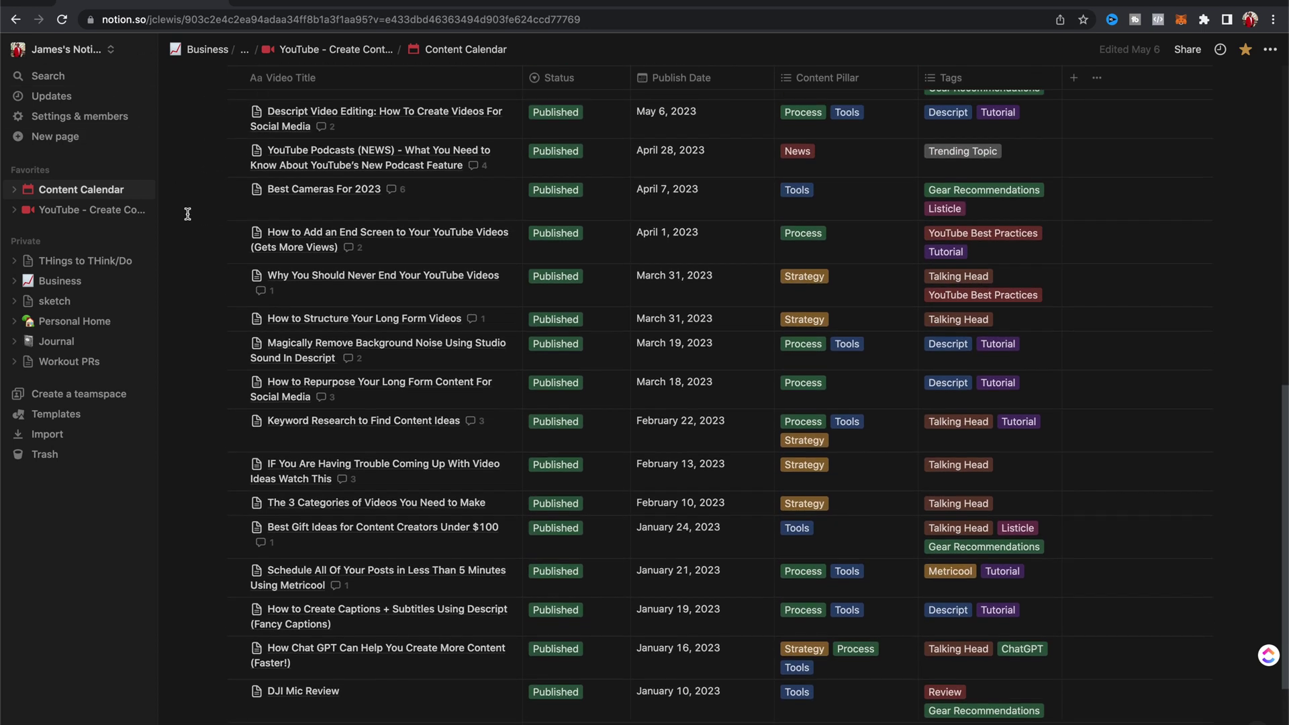